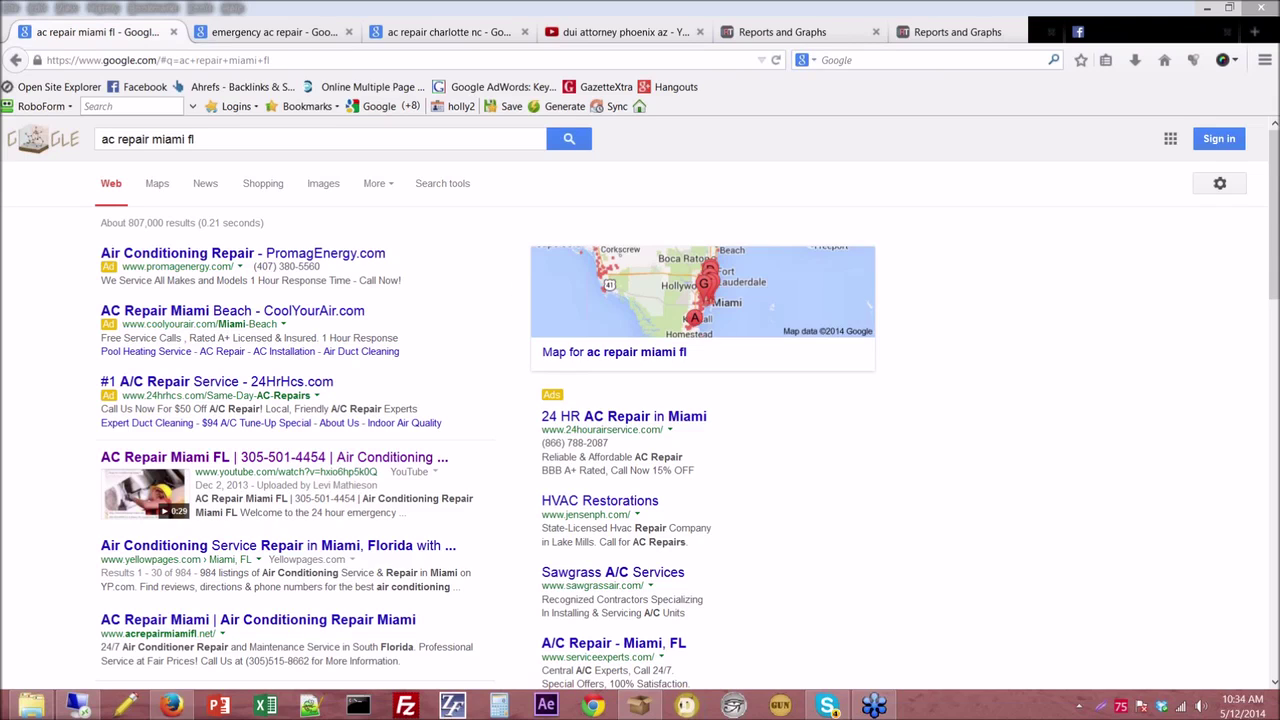
# Close the ManyCam window and return to Firefox with the Google results for "ac repair miami fl".
pyautogui.click(172, 706)
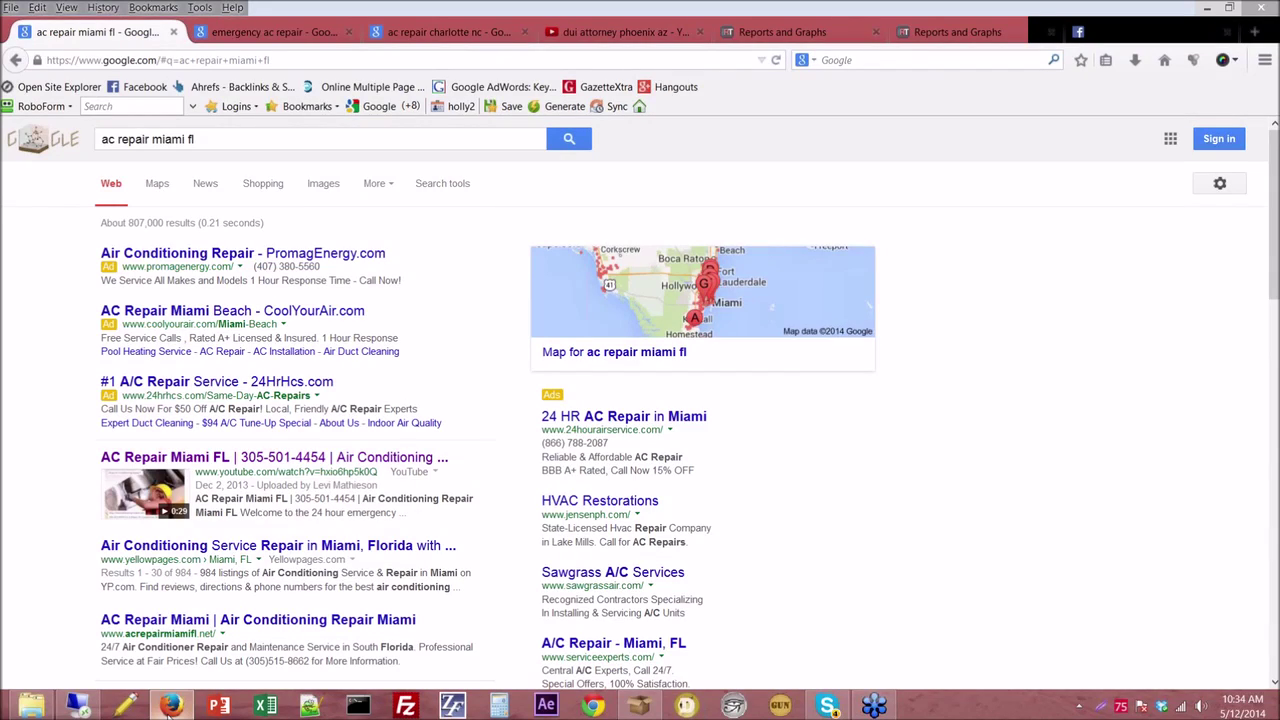
pyautogui.click(172, 706)
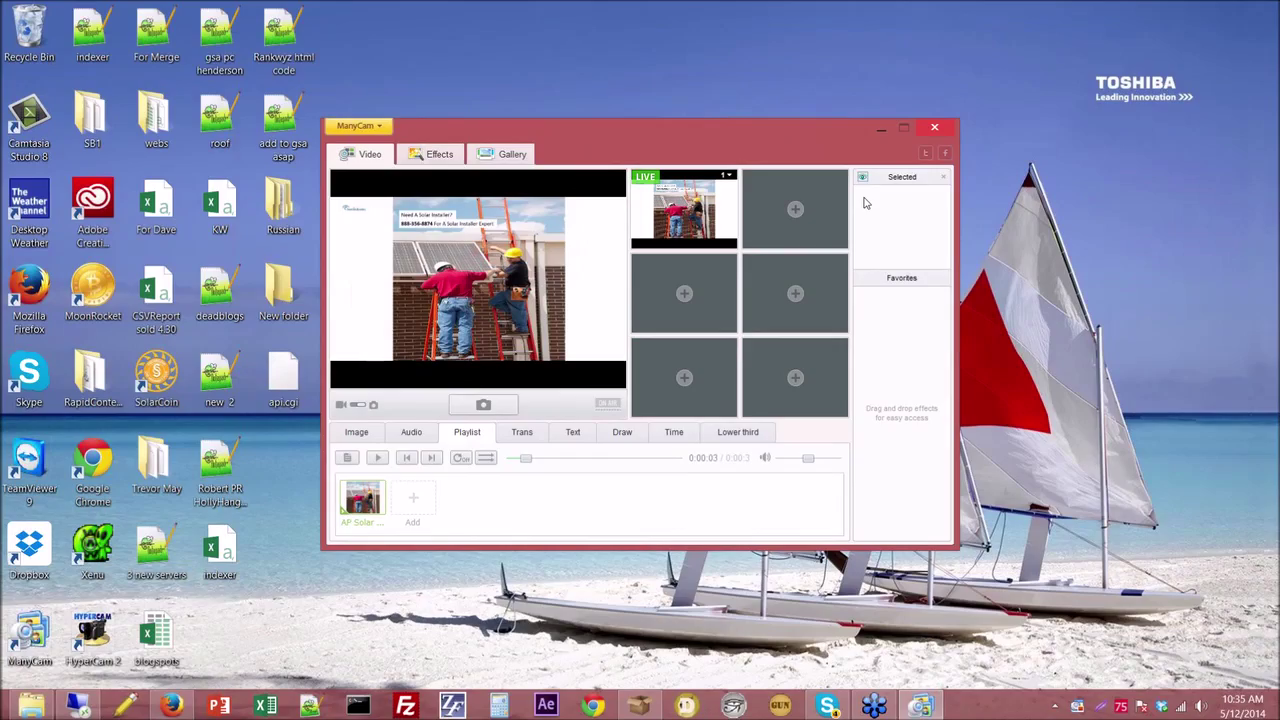
pyautogui.hotkey('alt', 'F4')
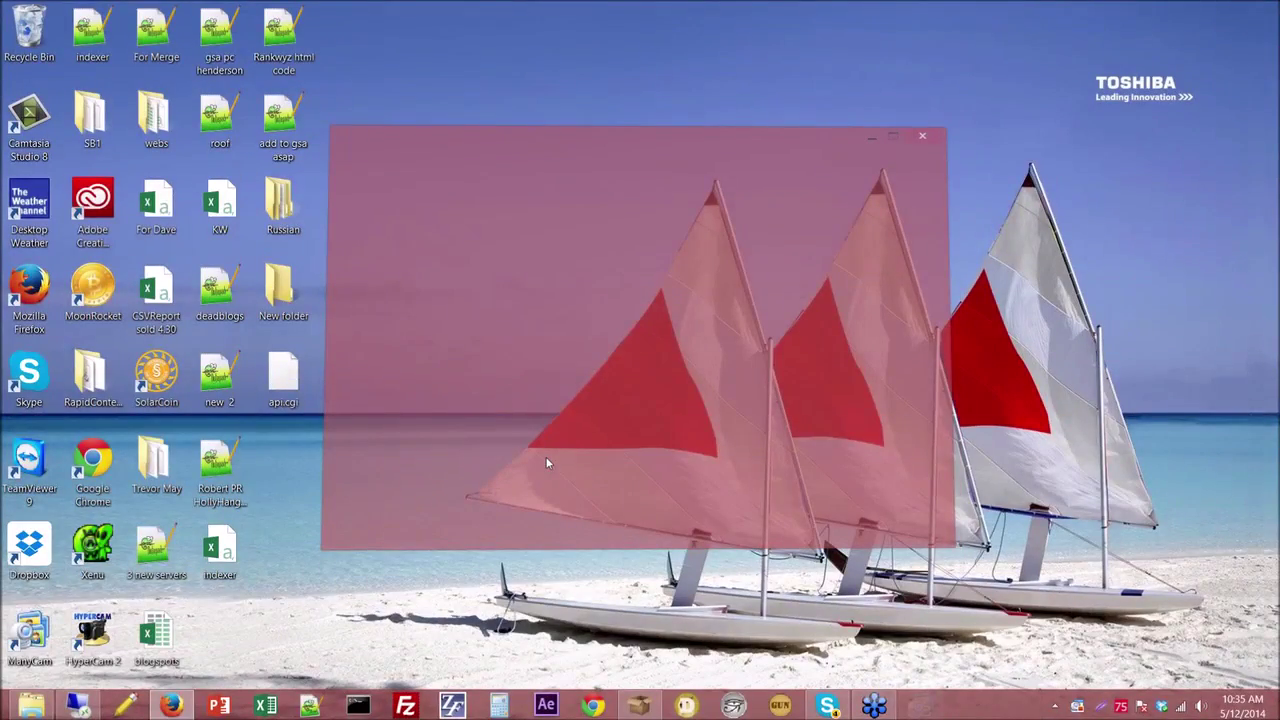
pyautogui.click(172, 706)
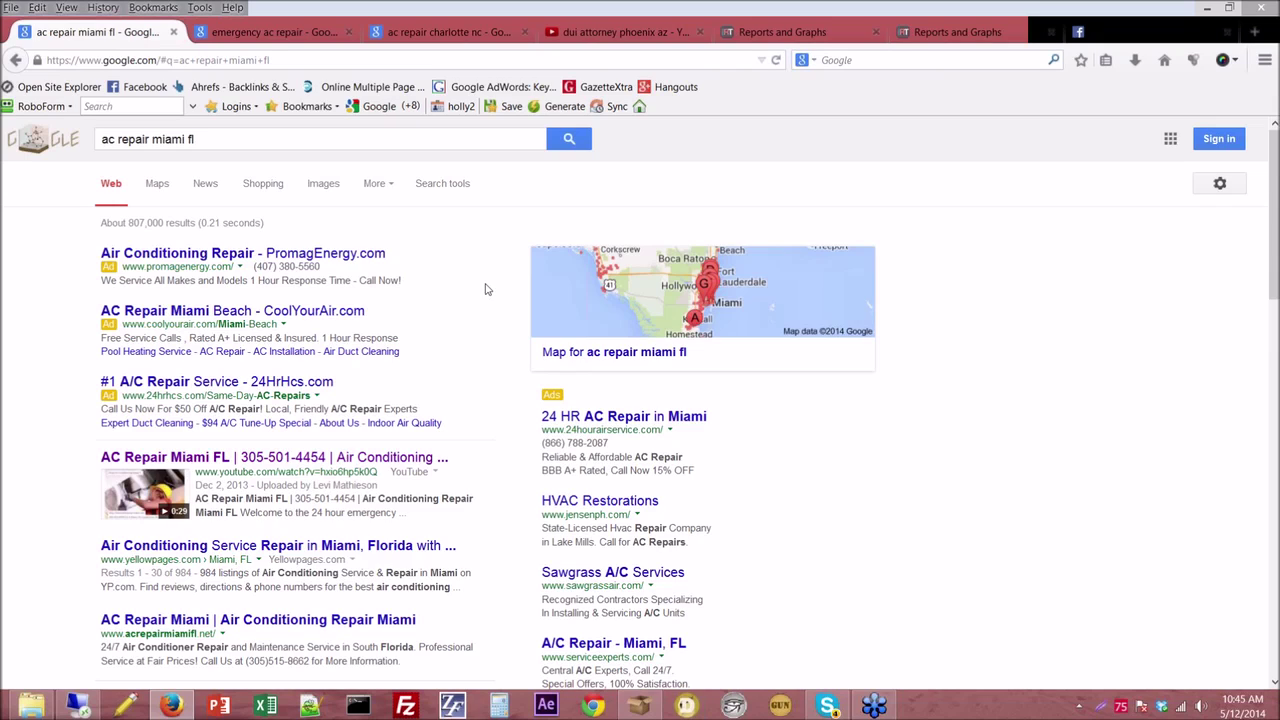
# Look up the URL of the AC Repair Miami FL YouTube result in Ahrefs Site Explorer.
pyautogui.doubleClick(271, 478)
pyautogui.moveTo(271, 478); pyautogui.dragTo(196, 473)
pyautogui.click(224, 88)
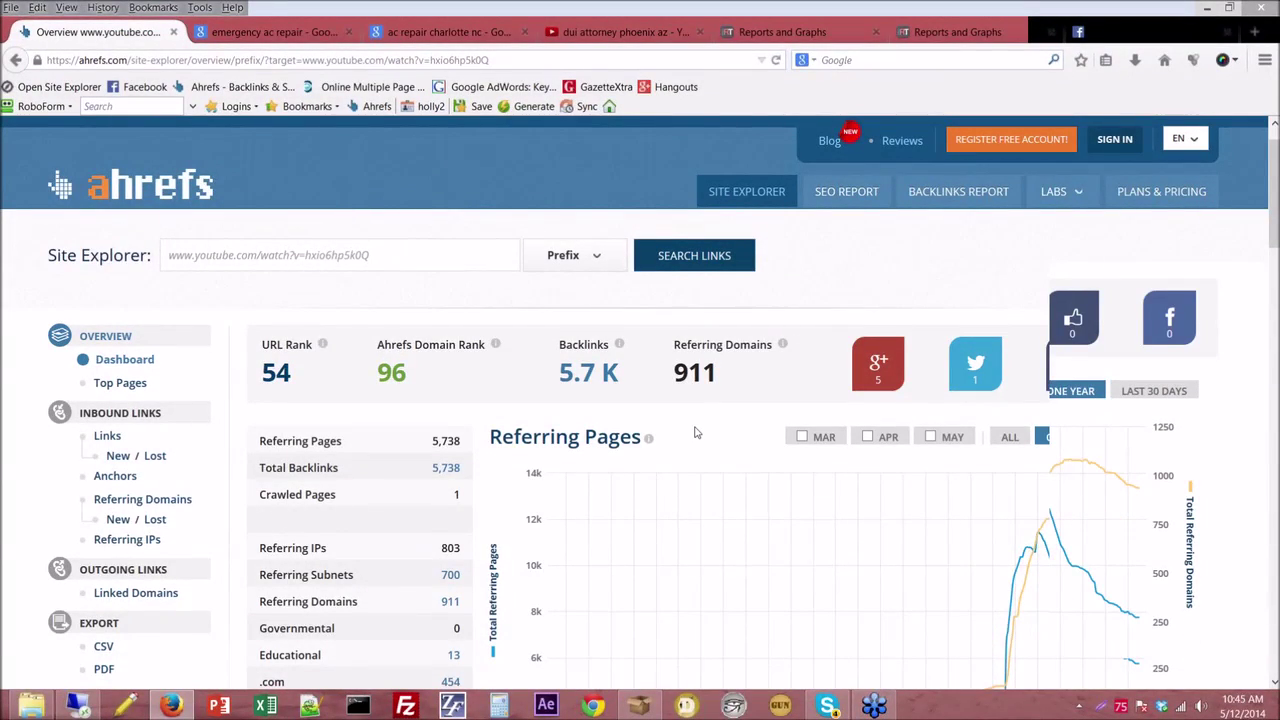
# Examine the video's referring pages and referring domains over the past year, its new and lost backlinks, and its backlink types.
pyautogui.scroll(-1, 695, 431)
pyautogui.scroll(-1, 940, 403)
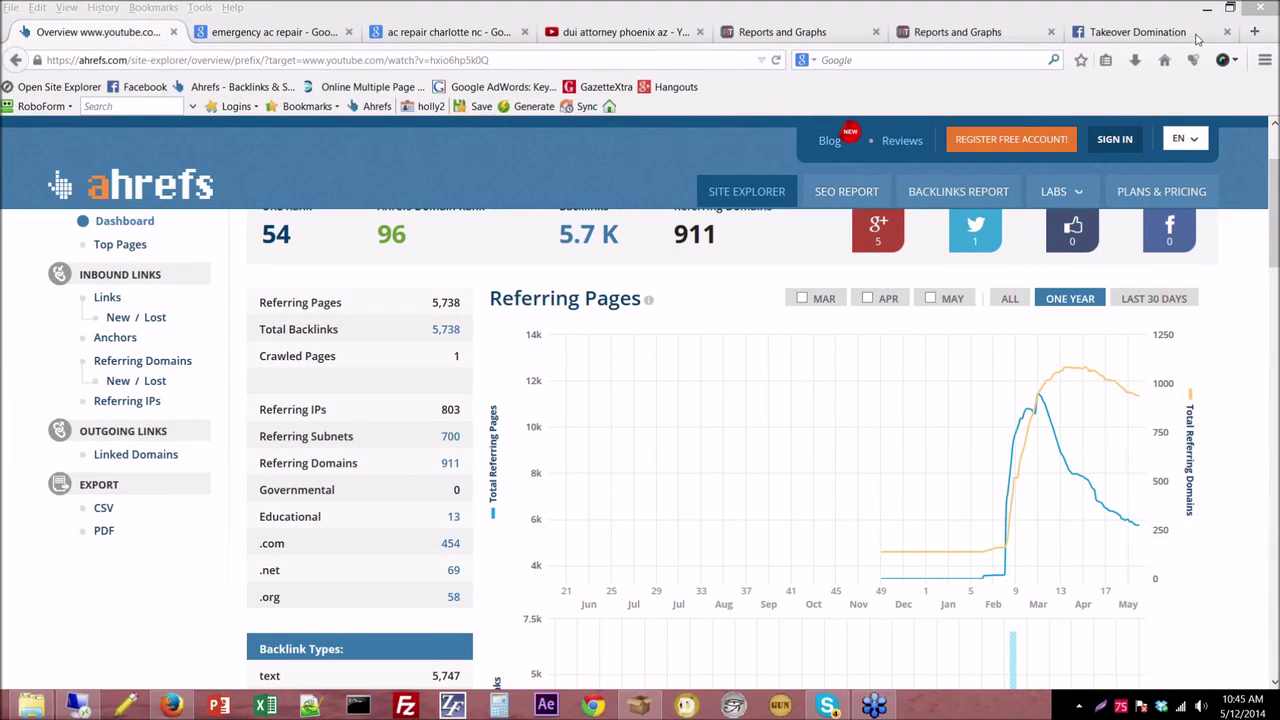
pyautogui.moveTo(1141, 533)
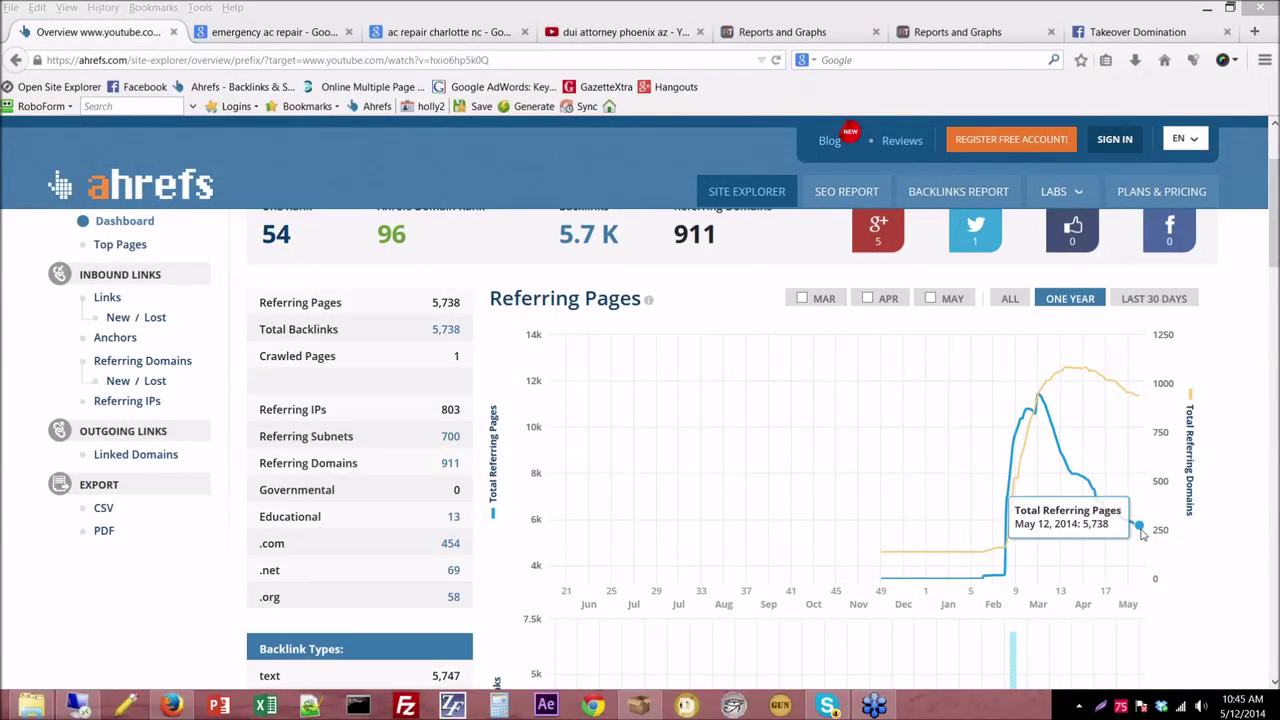
pyautogui.moveTo(1088, 380)
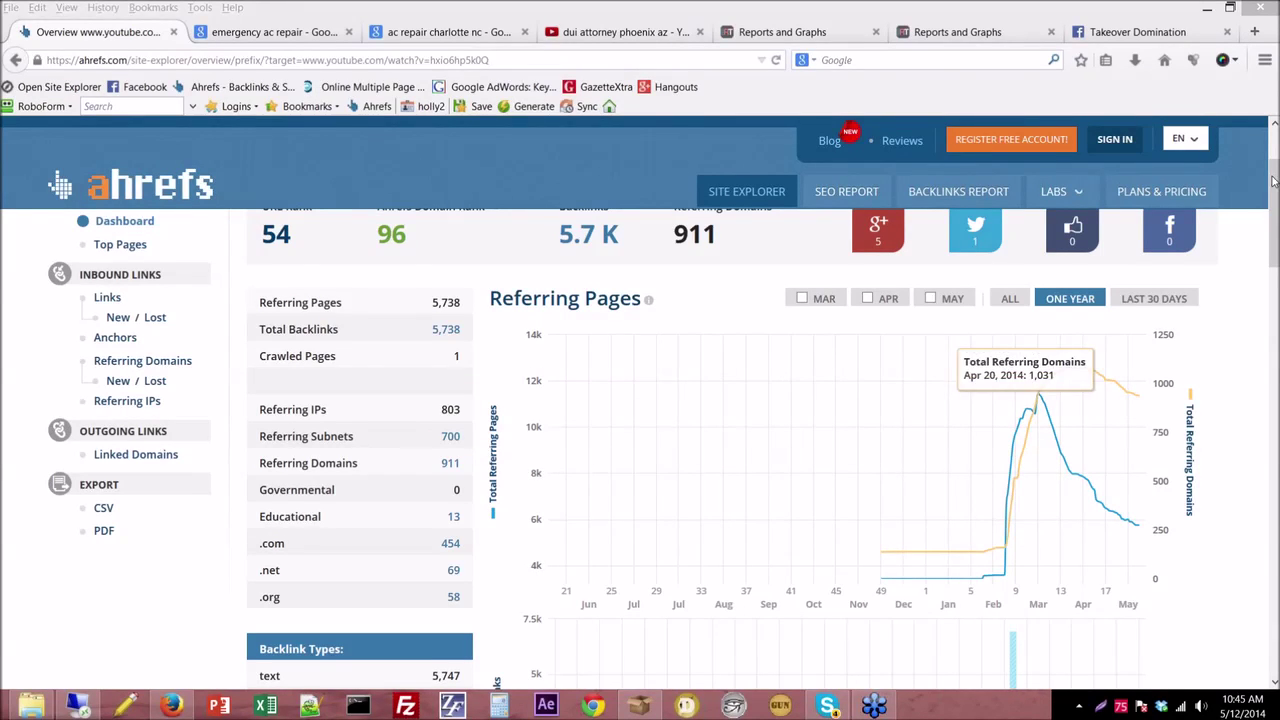
pyautogui.scroll(-1, 1276, 190)
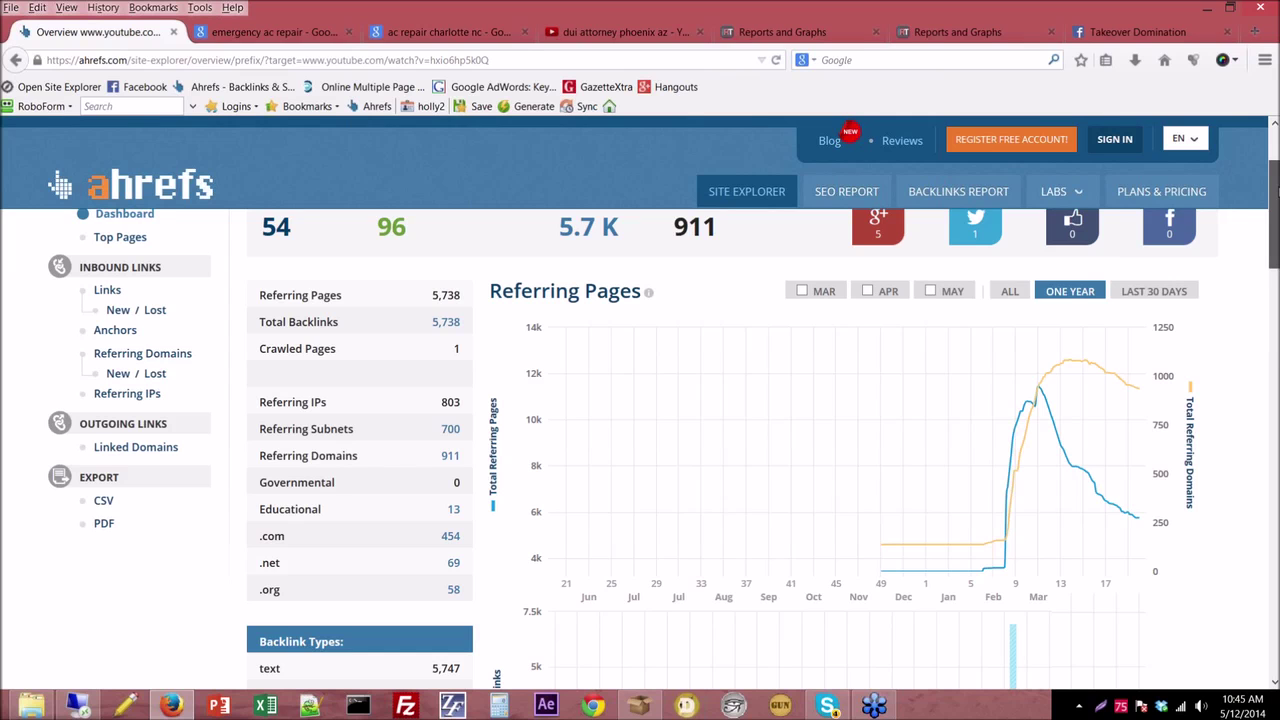
pyautogui.scroll(-3, 1276, 190)
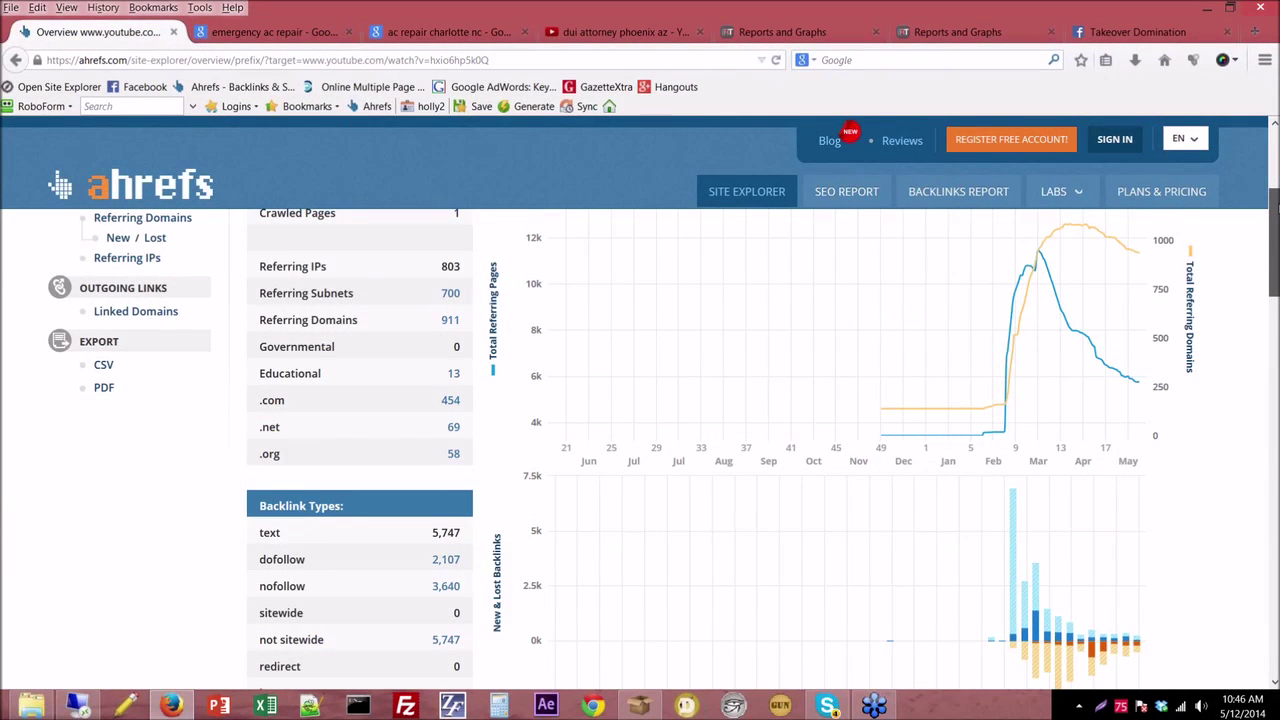
pyautogui.moveTo(430, 586)
pyautogui.scroll(1, 1040, 300)
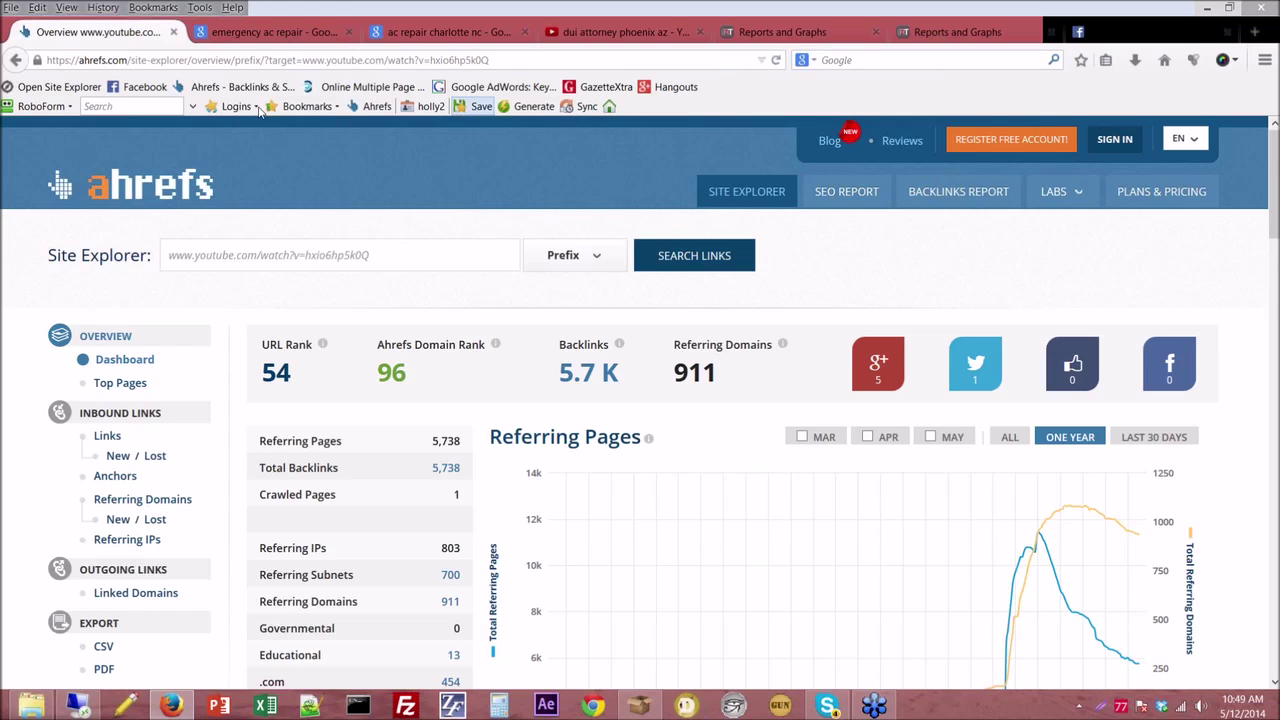
# Go back from Ahrefs to the Google results for "ac repair miami fl" and reload them.
pyautogui.click(775, 60)
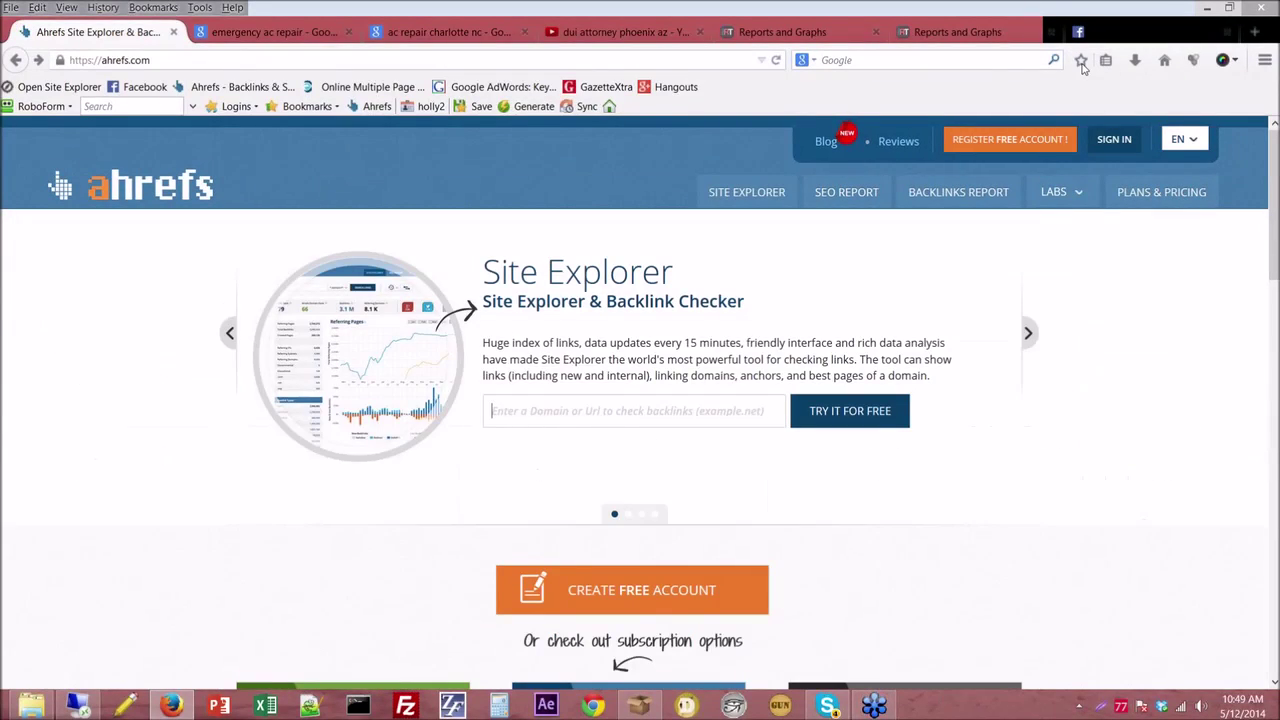
pyautogui.hotkey('alt', 'Left')
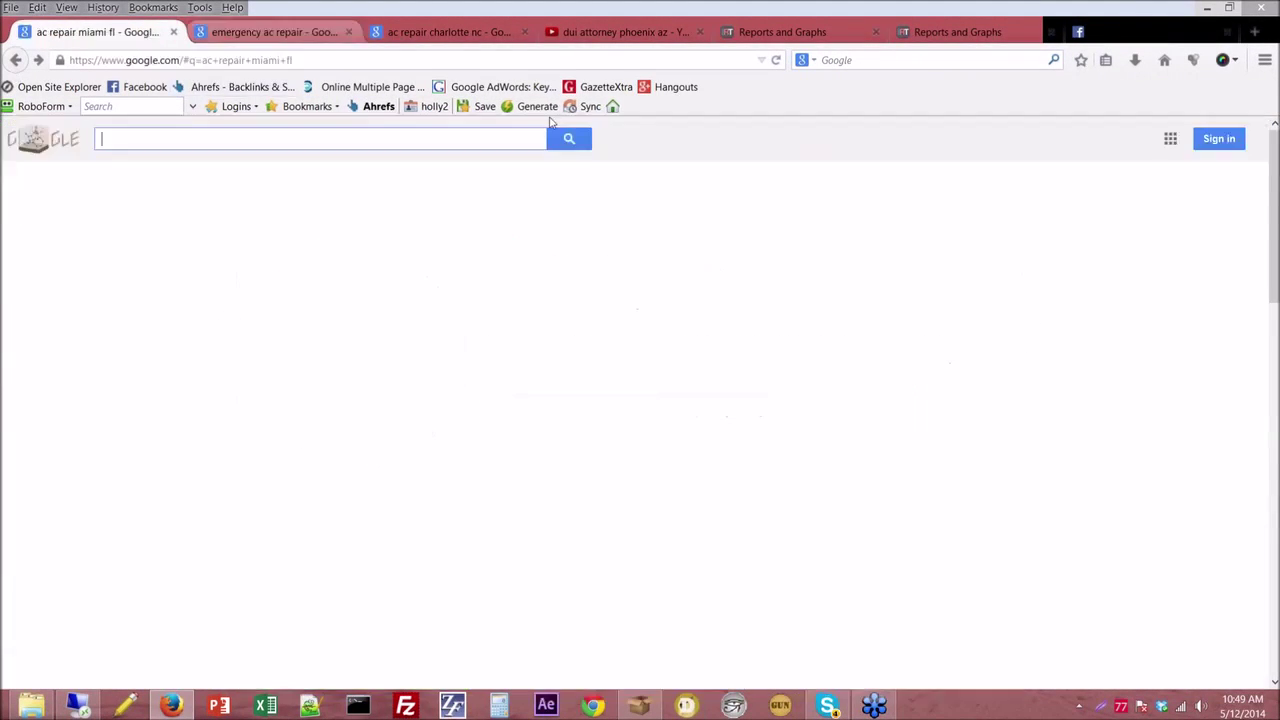
pyautogui.click(775, 61)
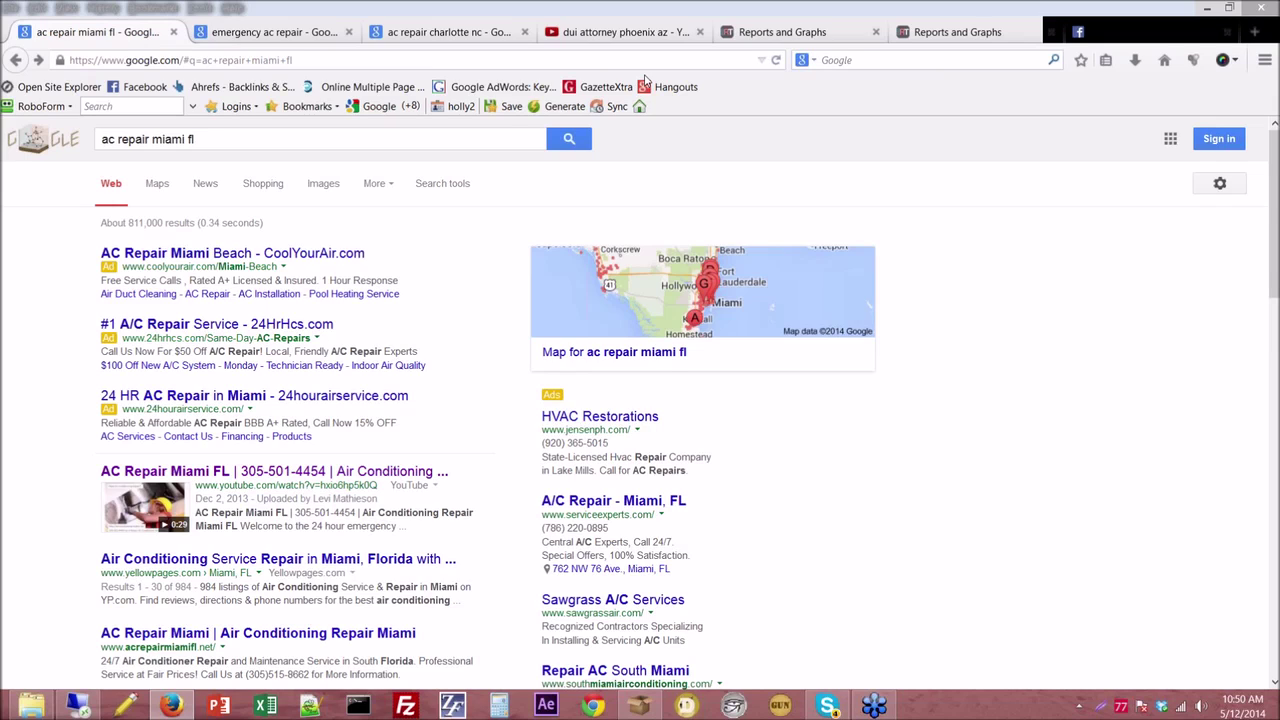
# Search Google for "b2b marketing strategies".
pyautogui.click(205, 140)
pyautogui.press('alt')
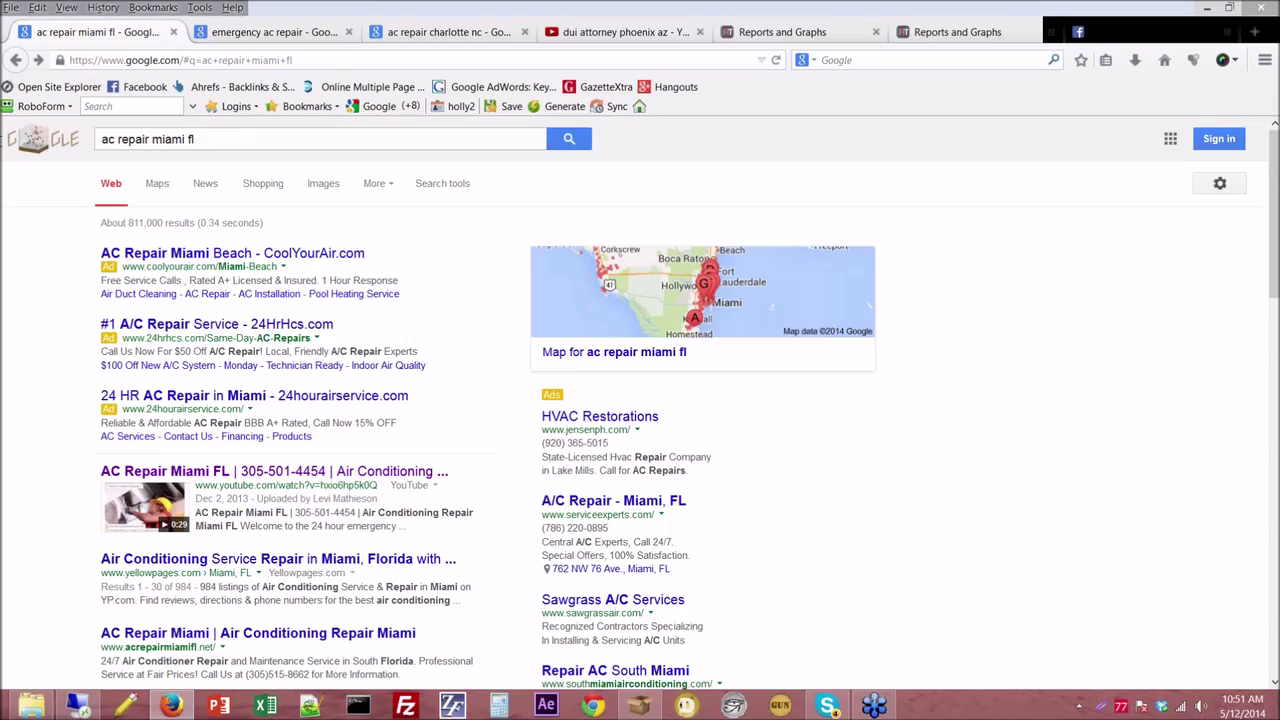
pyautogui.hotkey('ctrl', 'a')
pyautogui.write('b2b marketing s')
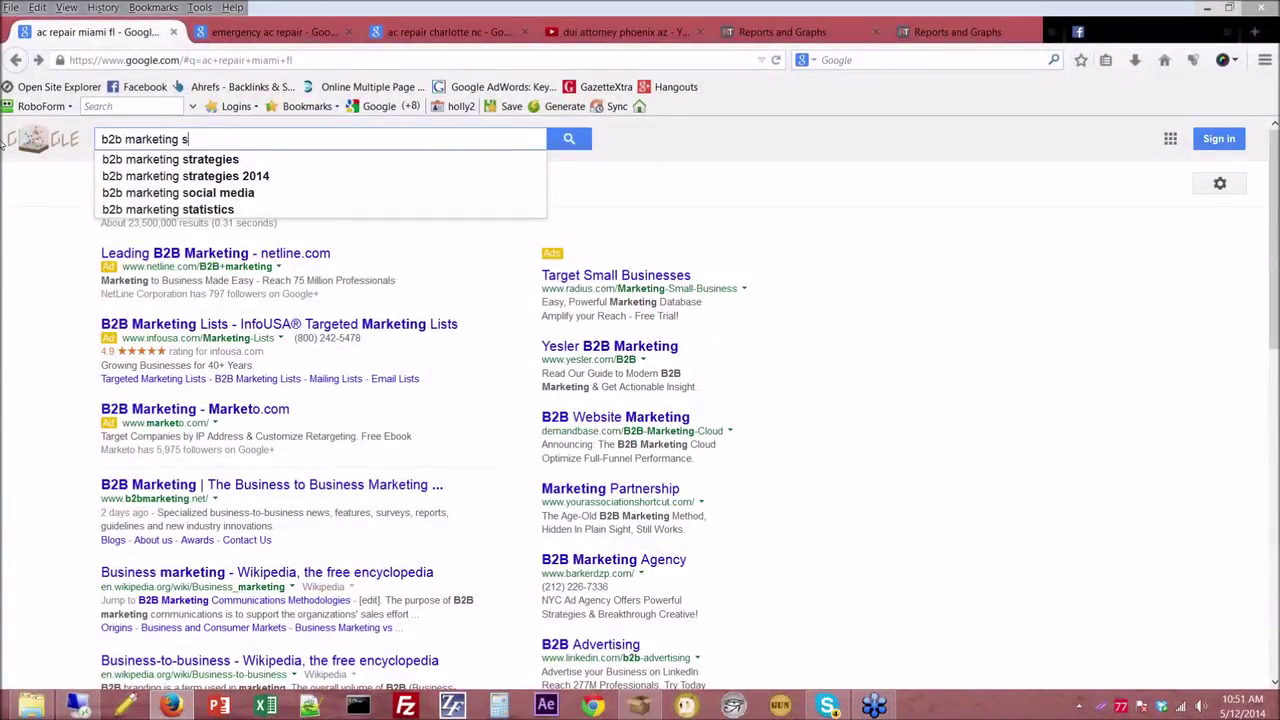
pyautogui.press('Down')
pyautogui.press('Return')
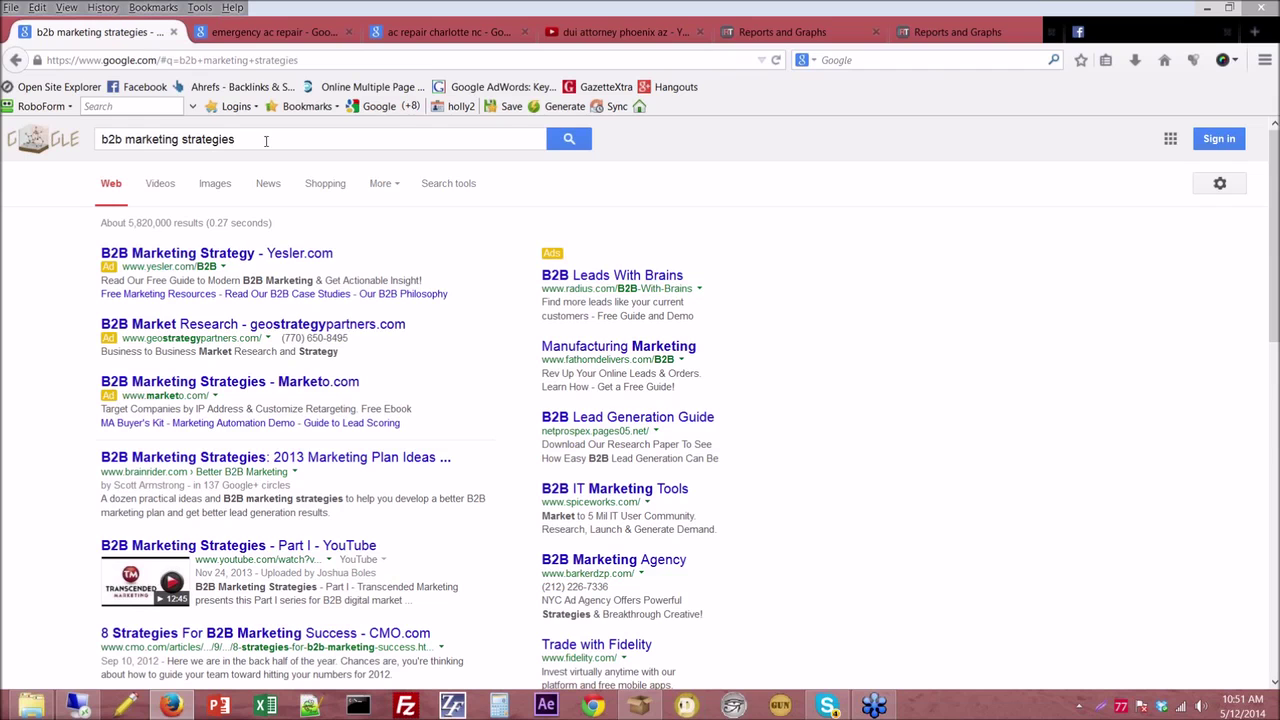
# Shorten the Google search query to "b2b marketing".
pyautogui.click(181, 140)
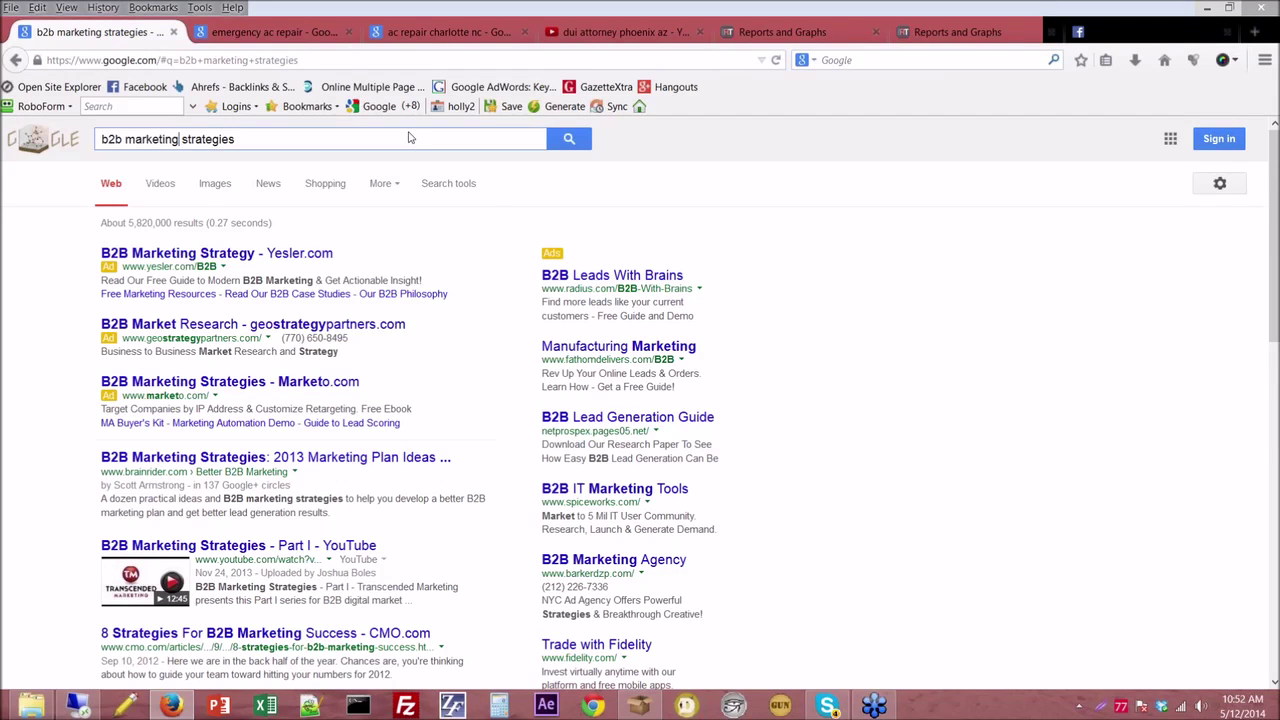
pyautogui.keyDown('shift'); pyautogui.click(412, 137); pyautogui.keyUp('shift')
pyautogui.press('BackSpace')
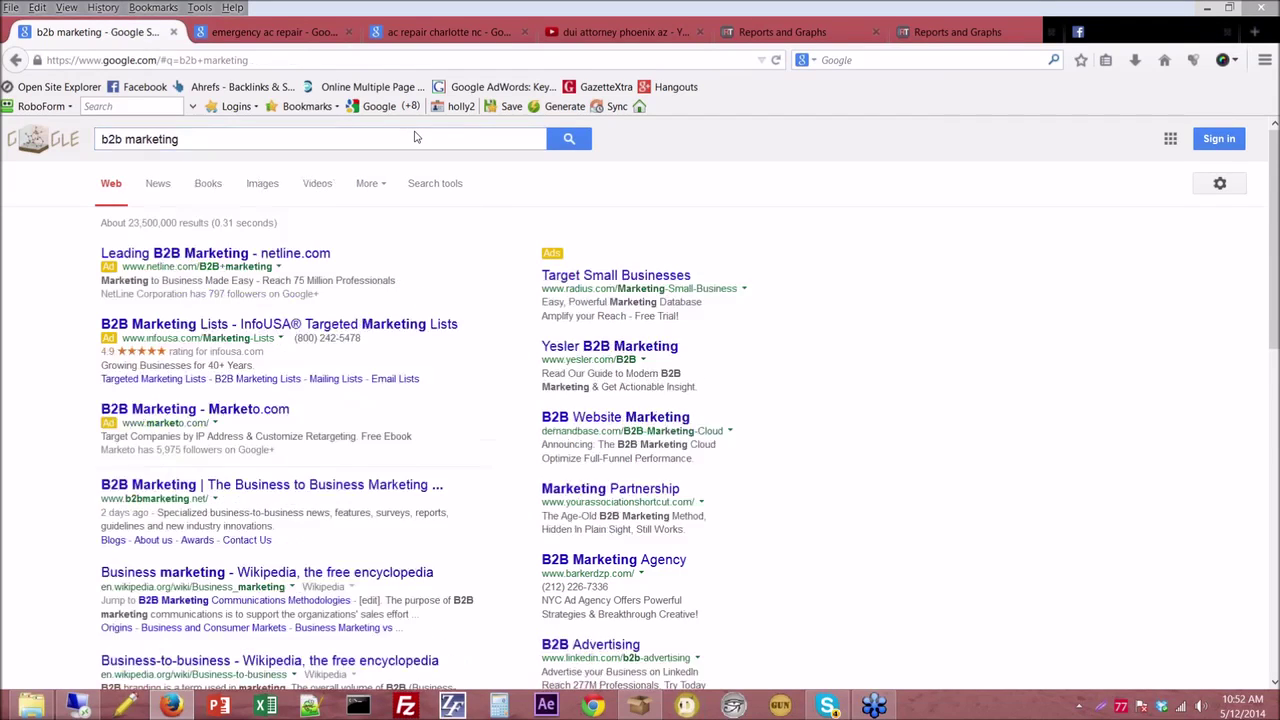
# Look through the first two result pages for "b2b marketing" and open the related search "b2b marketing strategies".
pyautogui.scroll(-10, 971, 363)
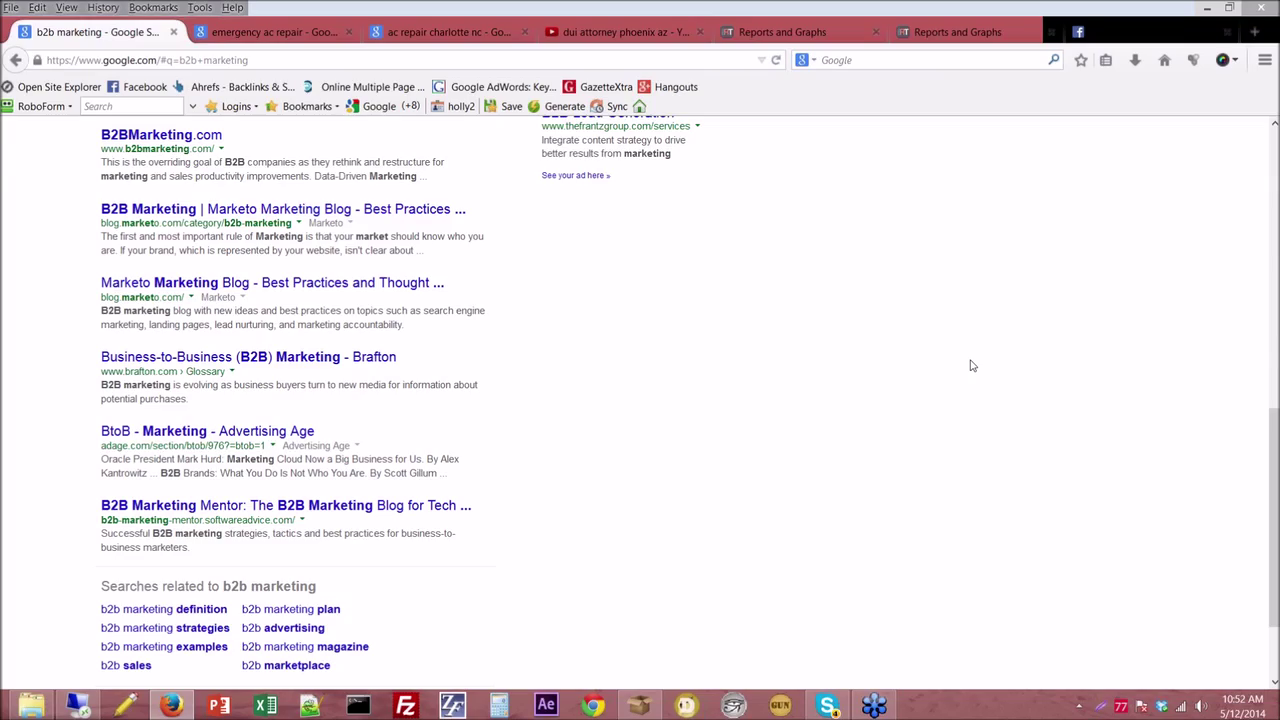
pyautogui.scroll(-2, 971, 366)
pyautogui.click(560, 640)
pyautogui.scroll(-2, 751, 289)
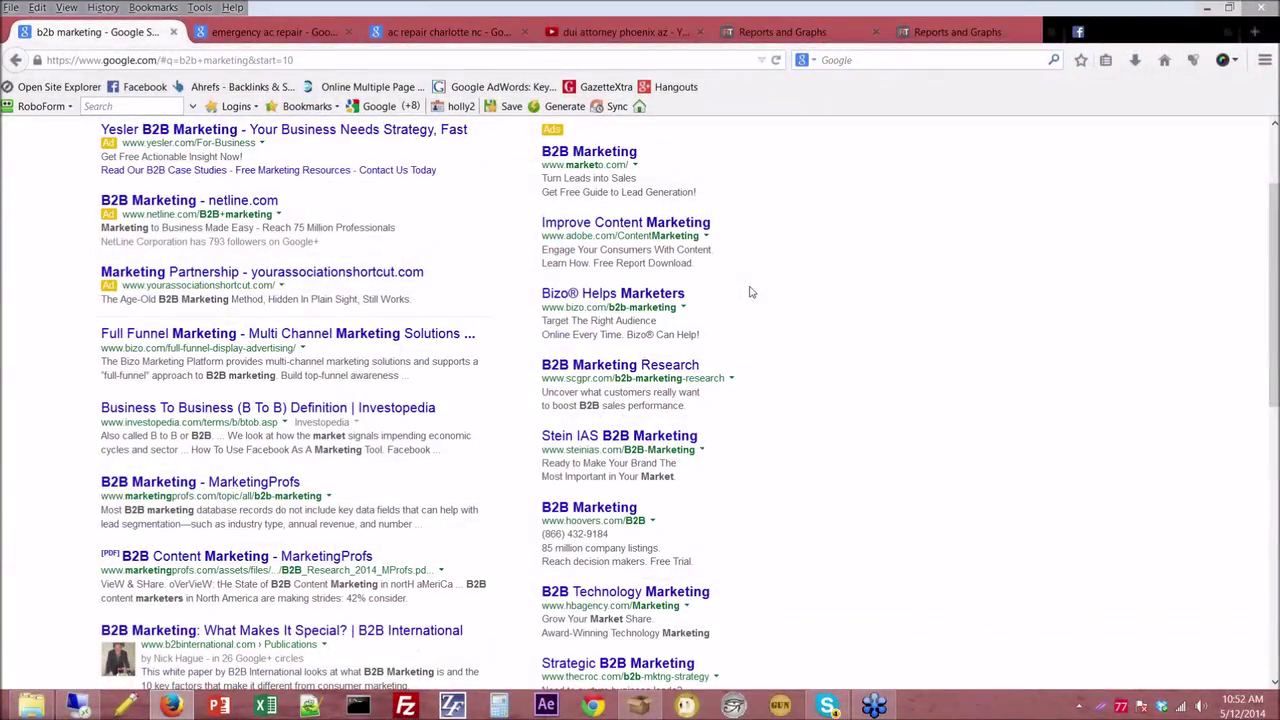
pyautogui.scroll(-10, 751, 292)
pyautogui.hotkey('alt', 'Left')
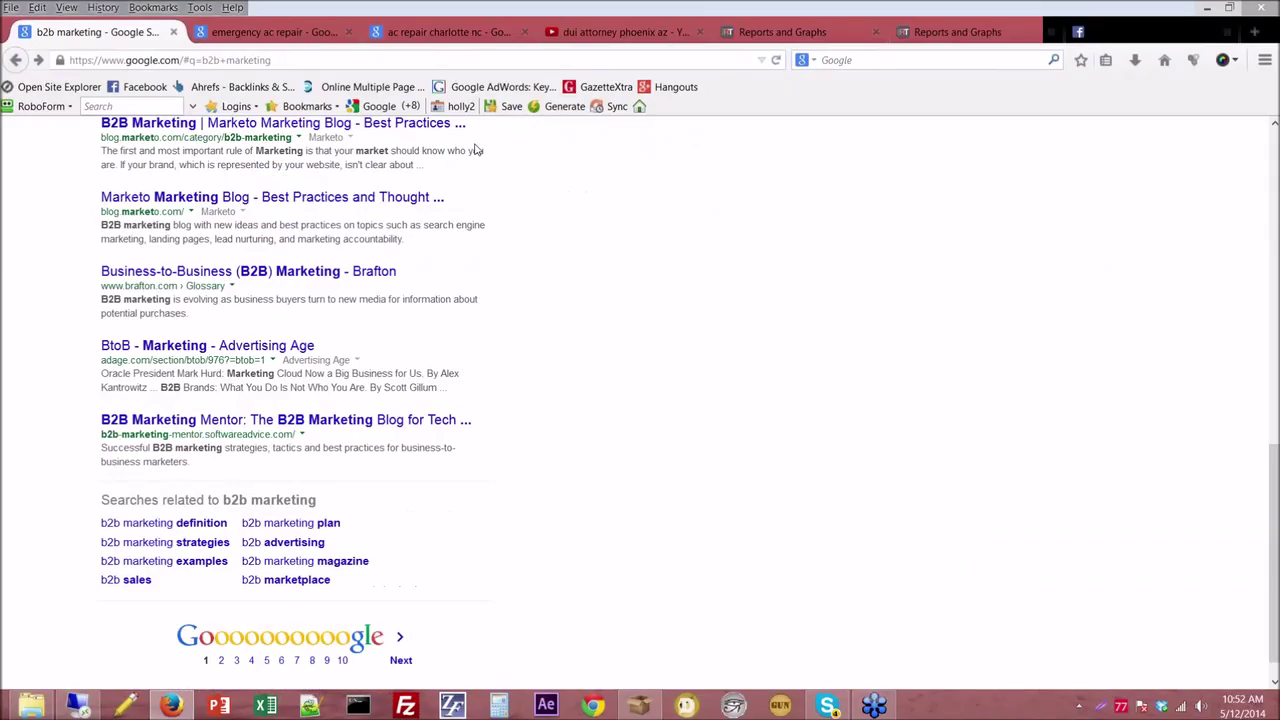
pyautogui.click(165, 542)
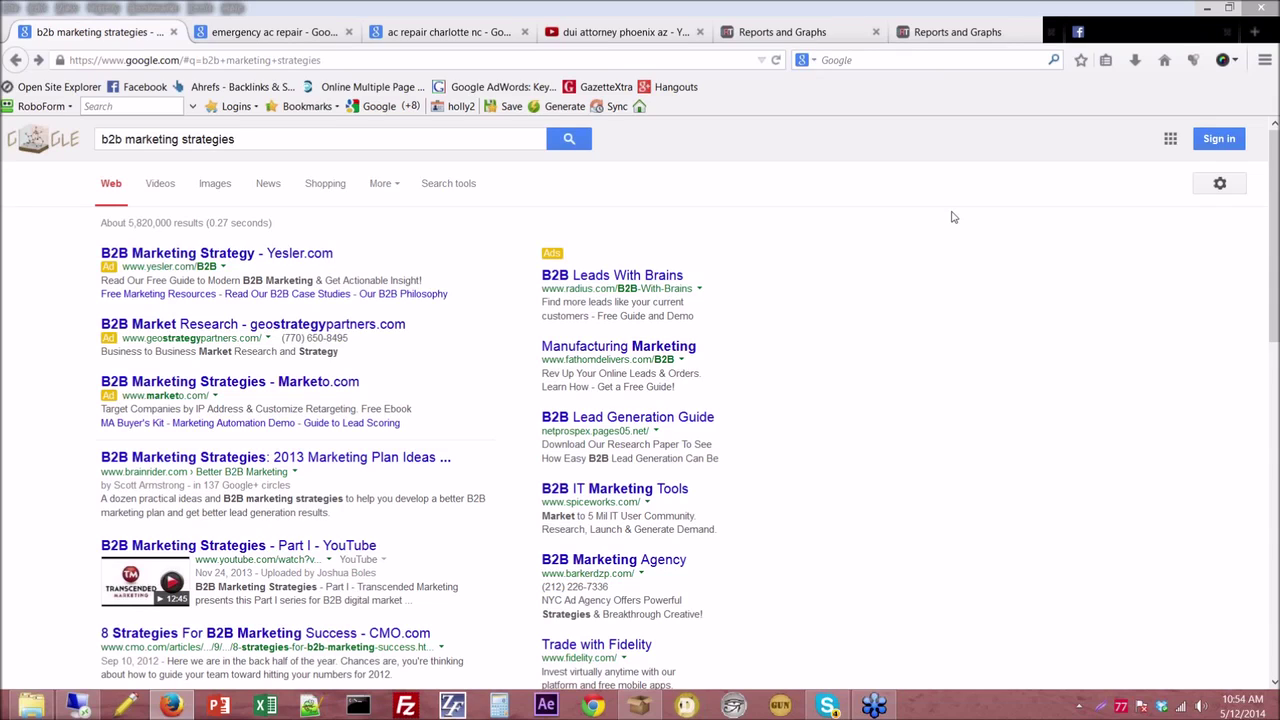
# Close the "dui attorney phoenix az" YouTube tab and both Reports and Graphs tabs.
pyautogui.click(701, 33)
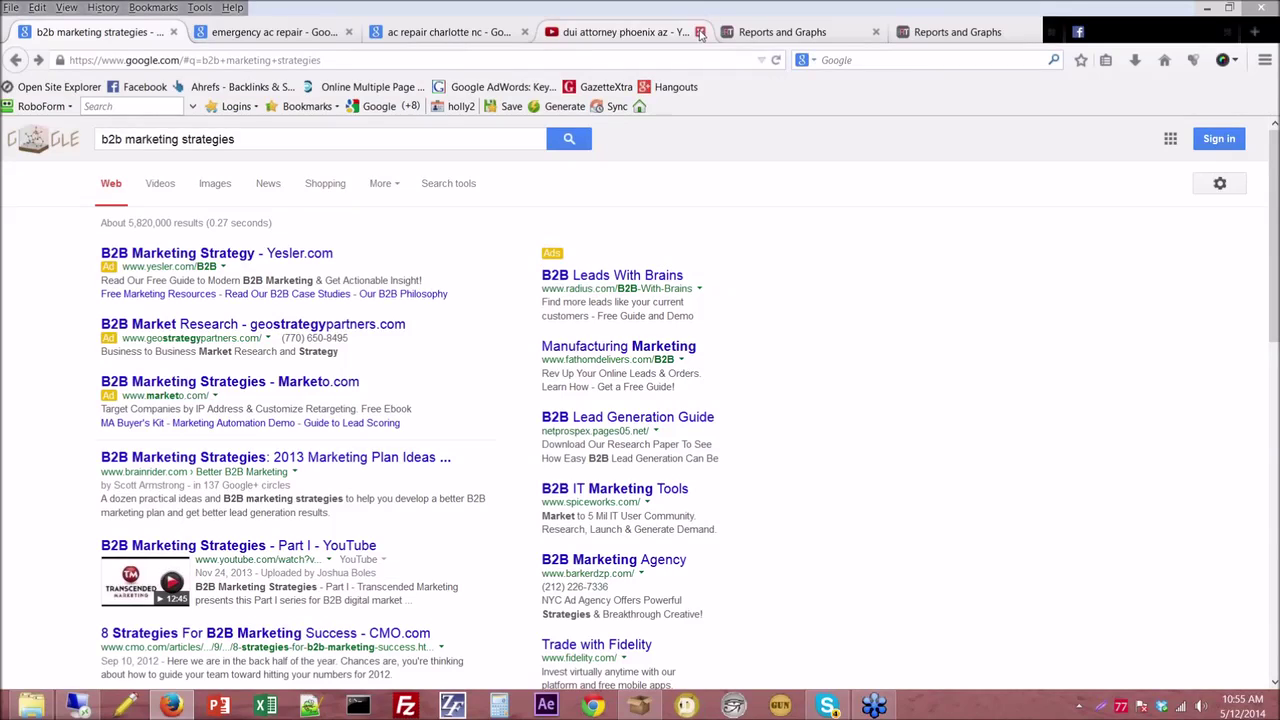
pyautogui.click(701, 33)
pyautogui.click(701, 33)
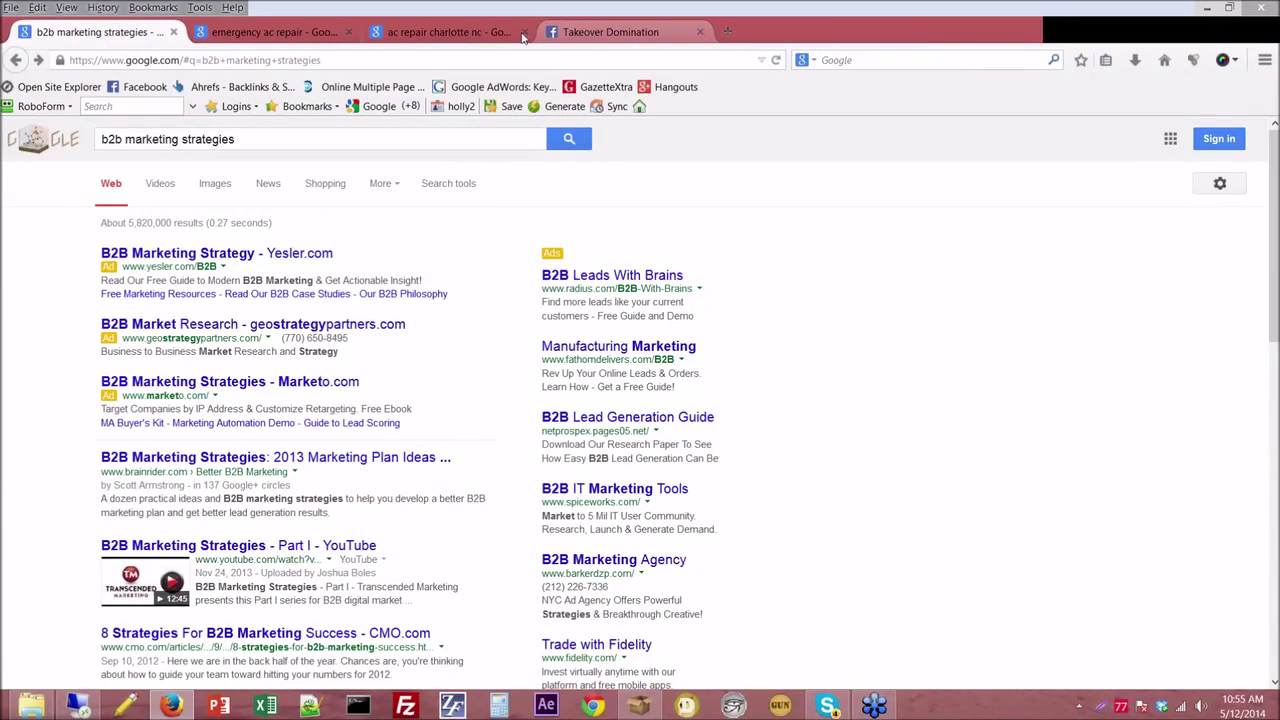
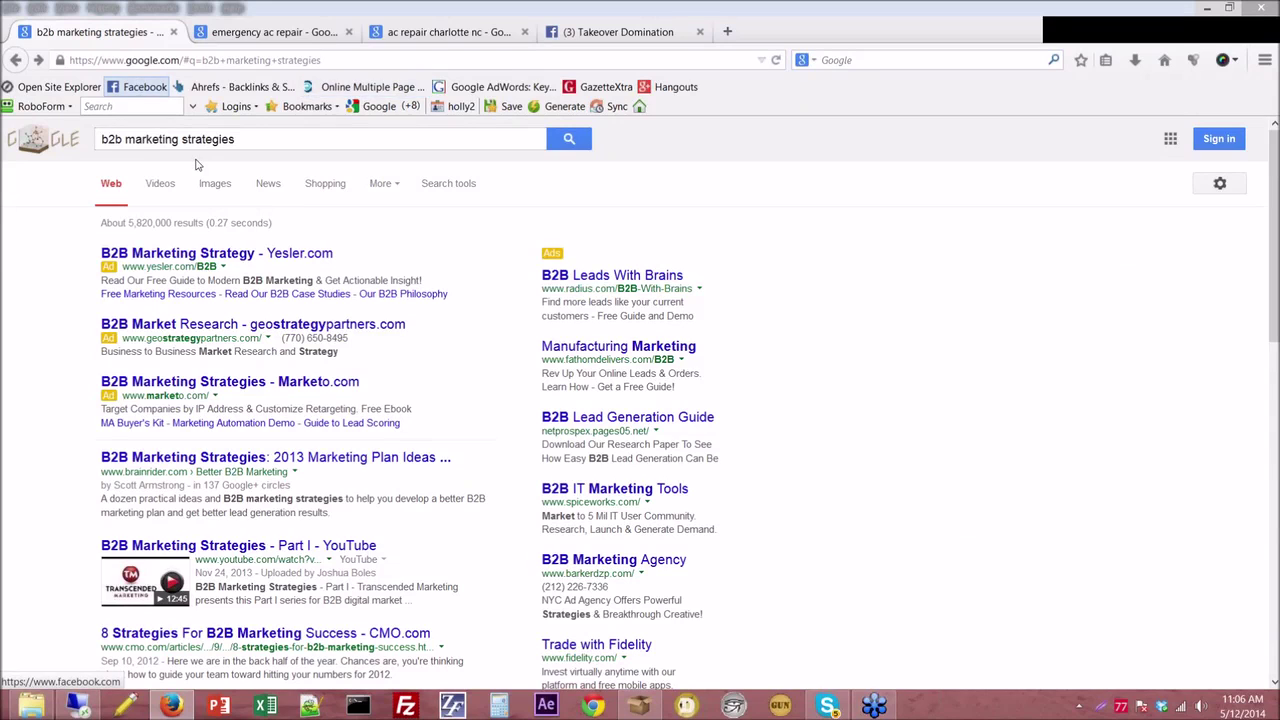
# Replace the Google query with "ac repair miami fl" and run the search.
pyautogui.click(271, 142)
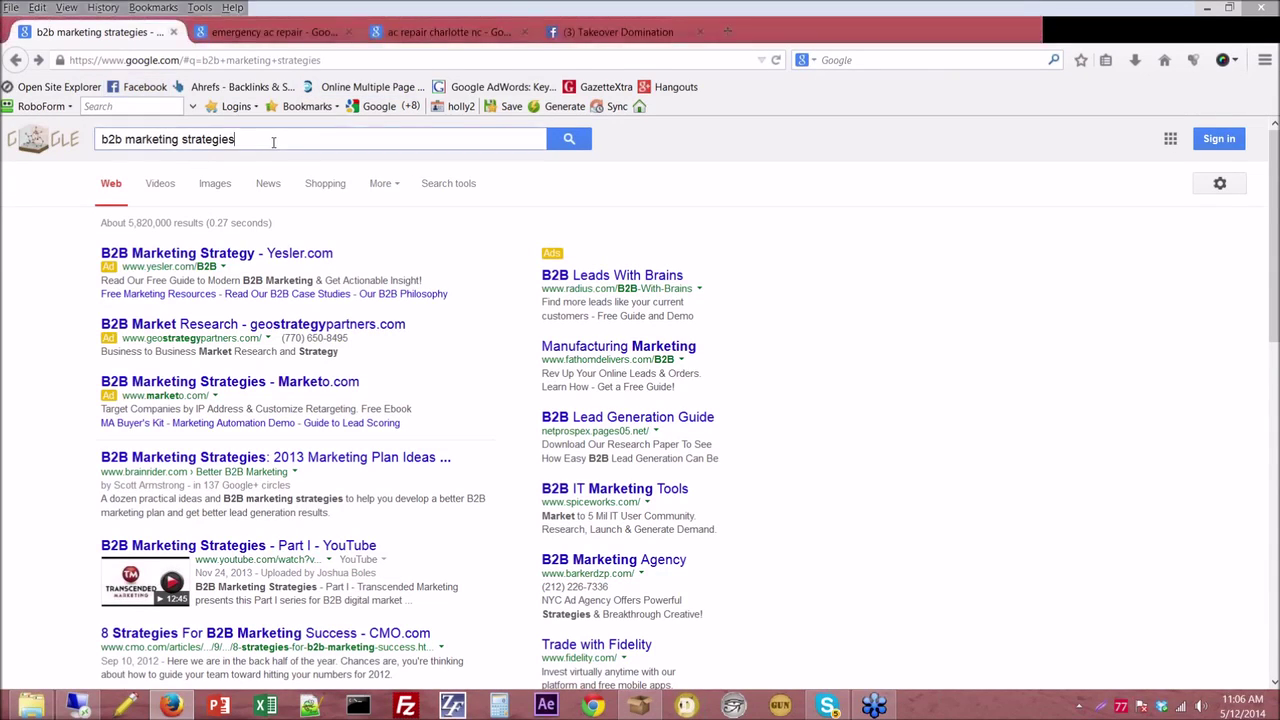
pyautogui.moveTo(271, 142); pyautogui.dragTo(95, 126)
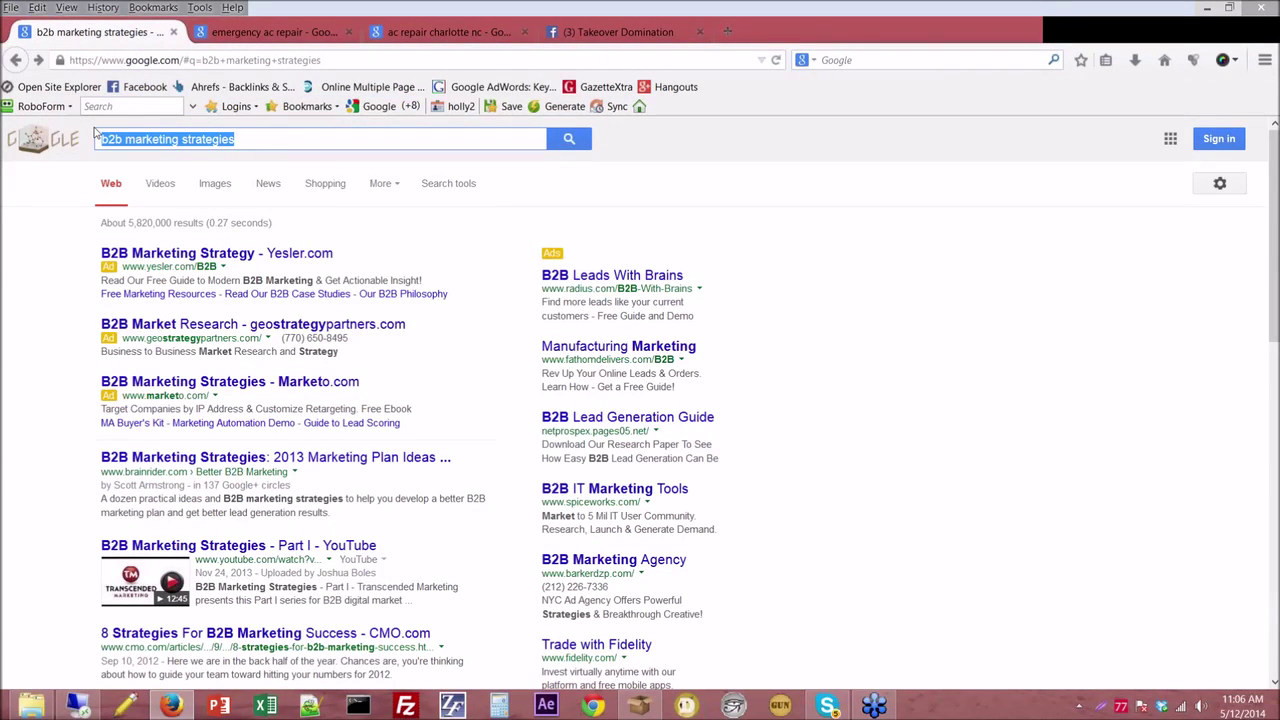
pyautogui.write('ac ')
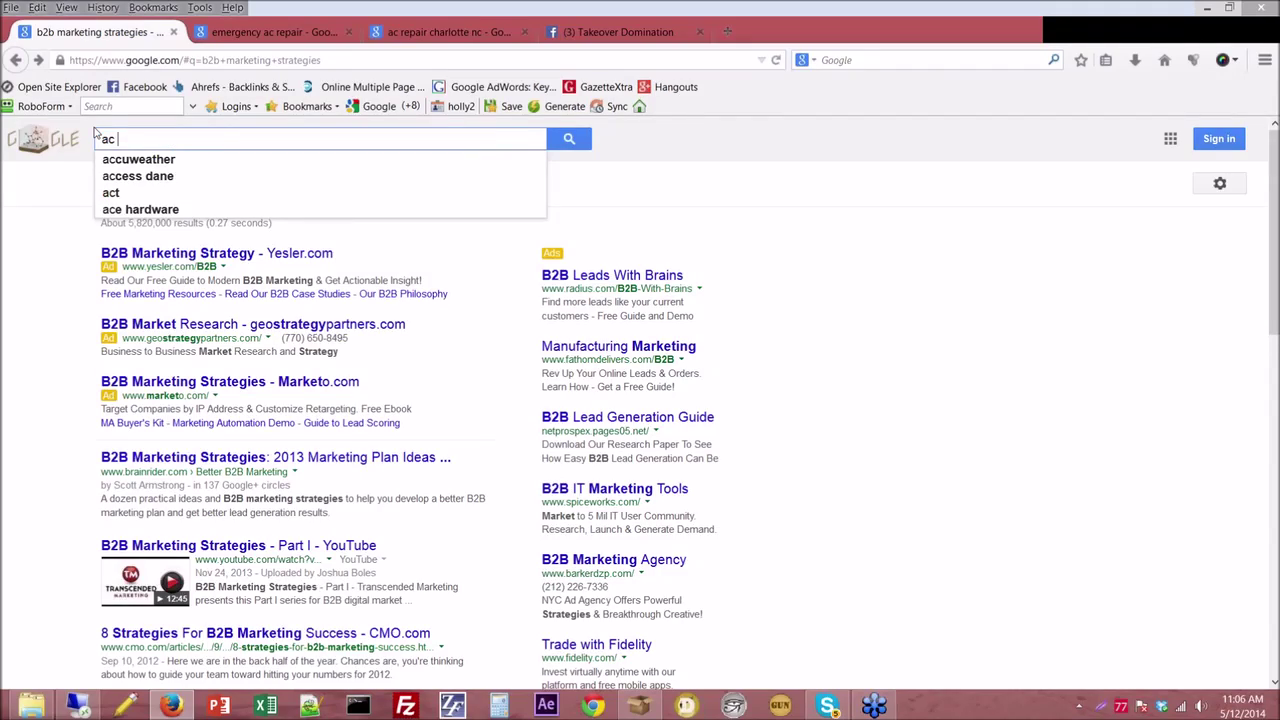
pyautogui.write('rep')
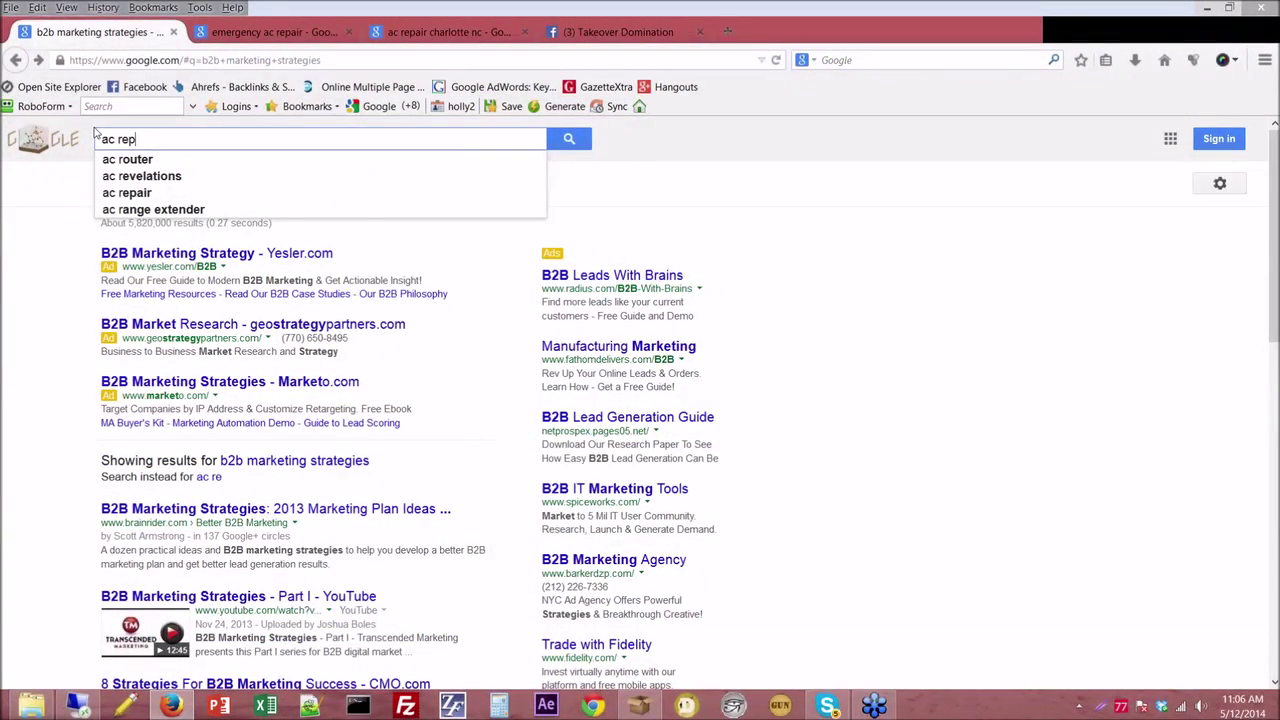
pyautogui.write('air miami fl')
pyautogui.press('Return')
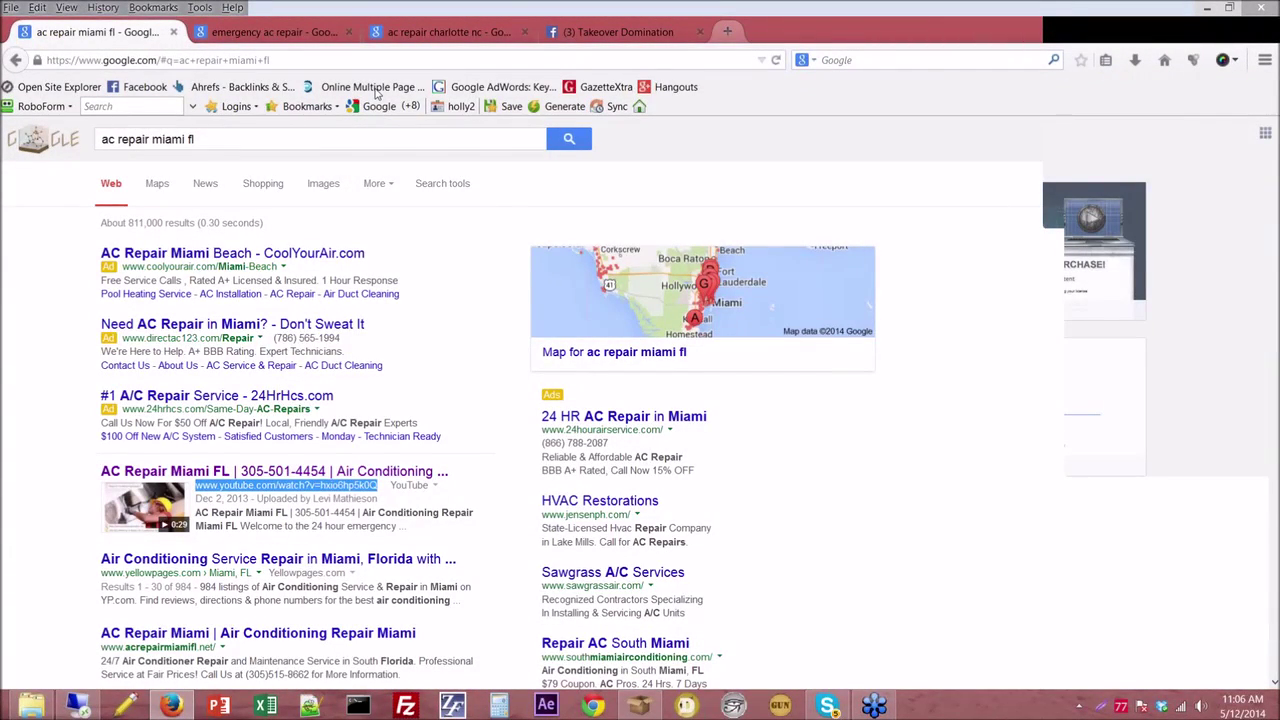
pyautogui.hotkey('ctrl', 't')
pyautogui.click(243, 87)
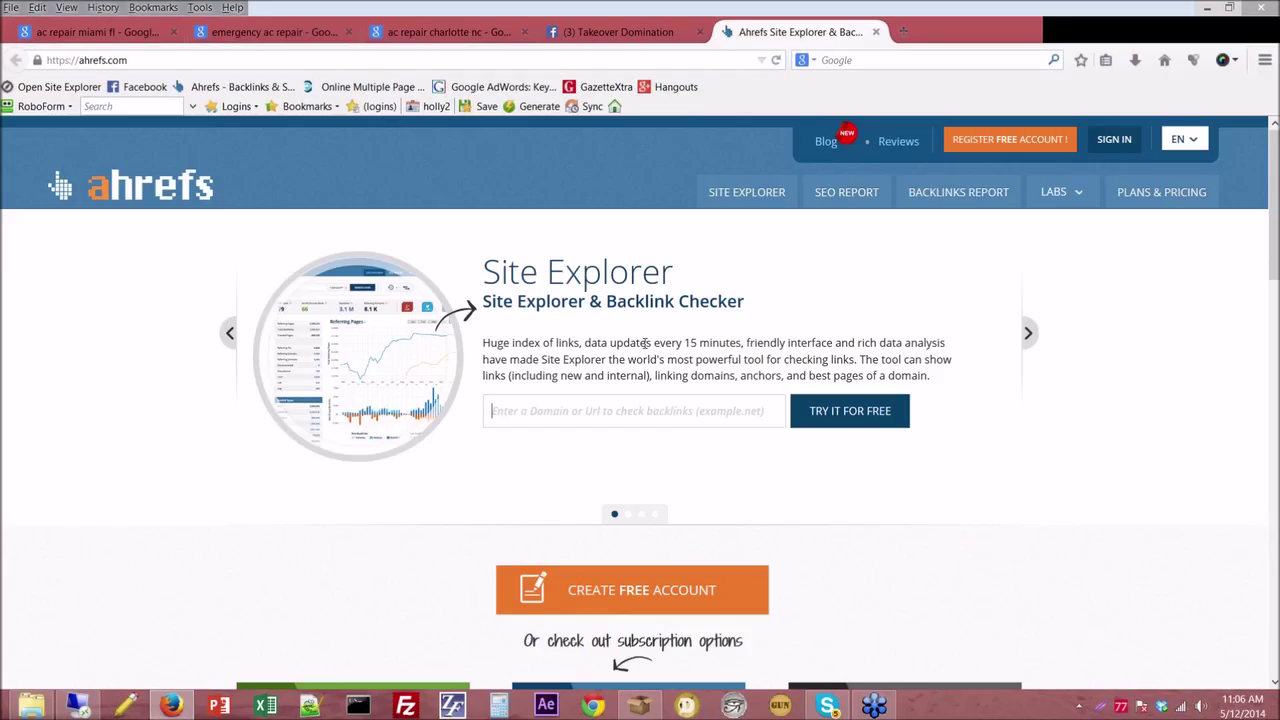
pyautogui.write('www.youtube.com/watch?v=hxio6hp5k0Q')
pyautogui.press('Return')
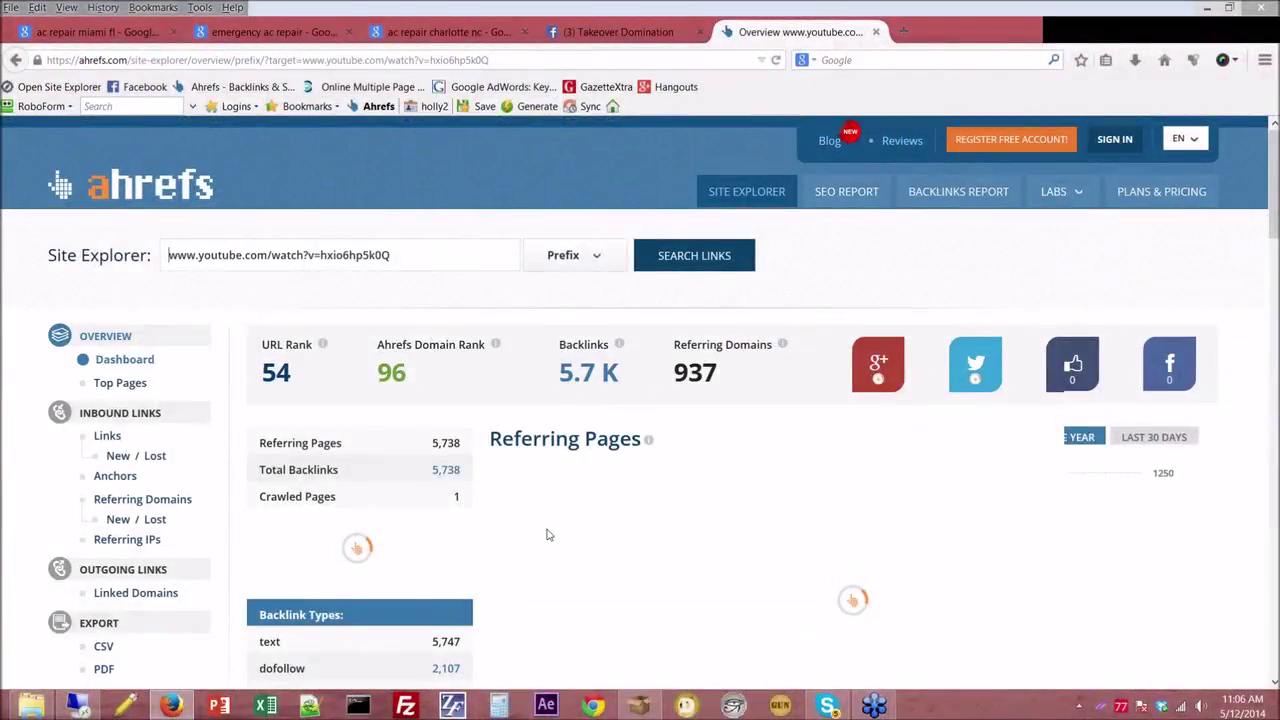
pyautogui.click(115, 476)
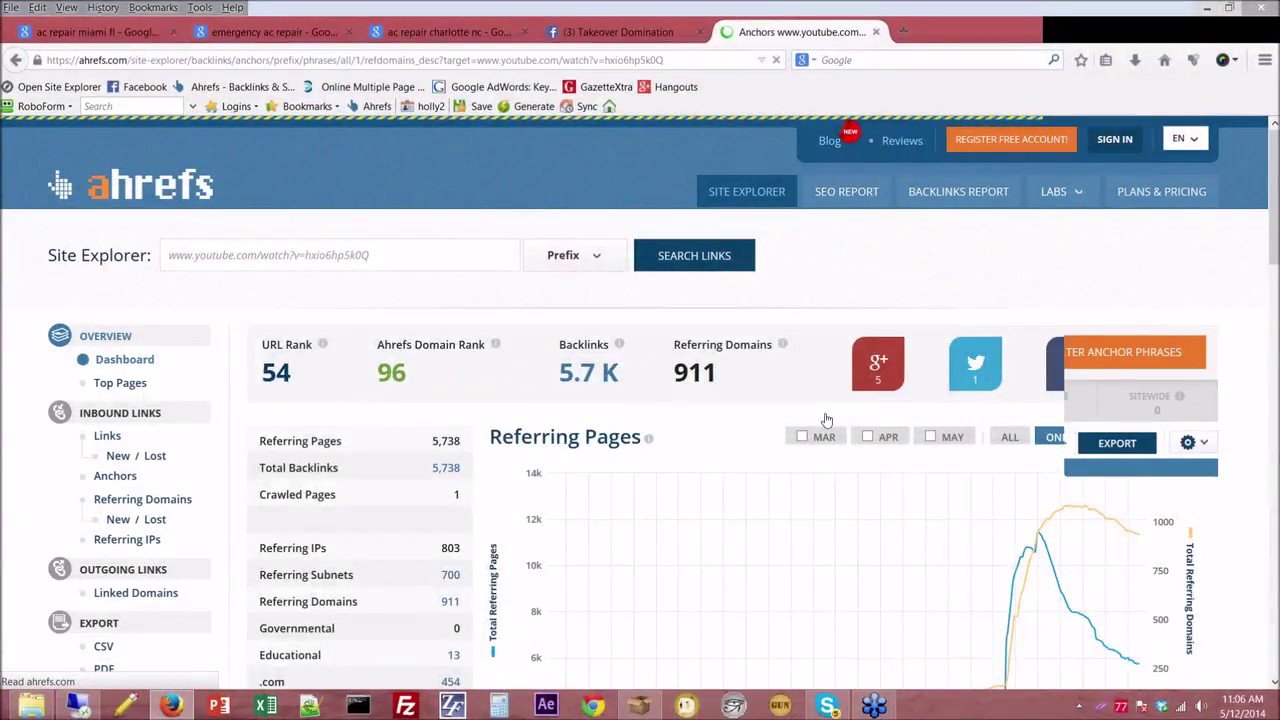
# Switch to the remote desktop session running GSA Search Engine Ranker.
pyautogui.click(1081, 63)
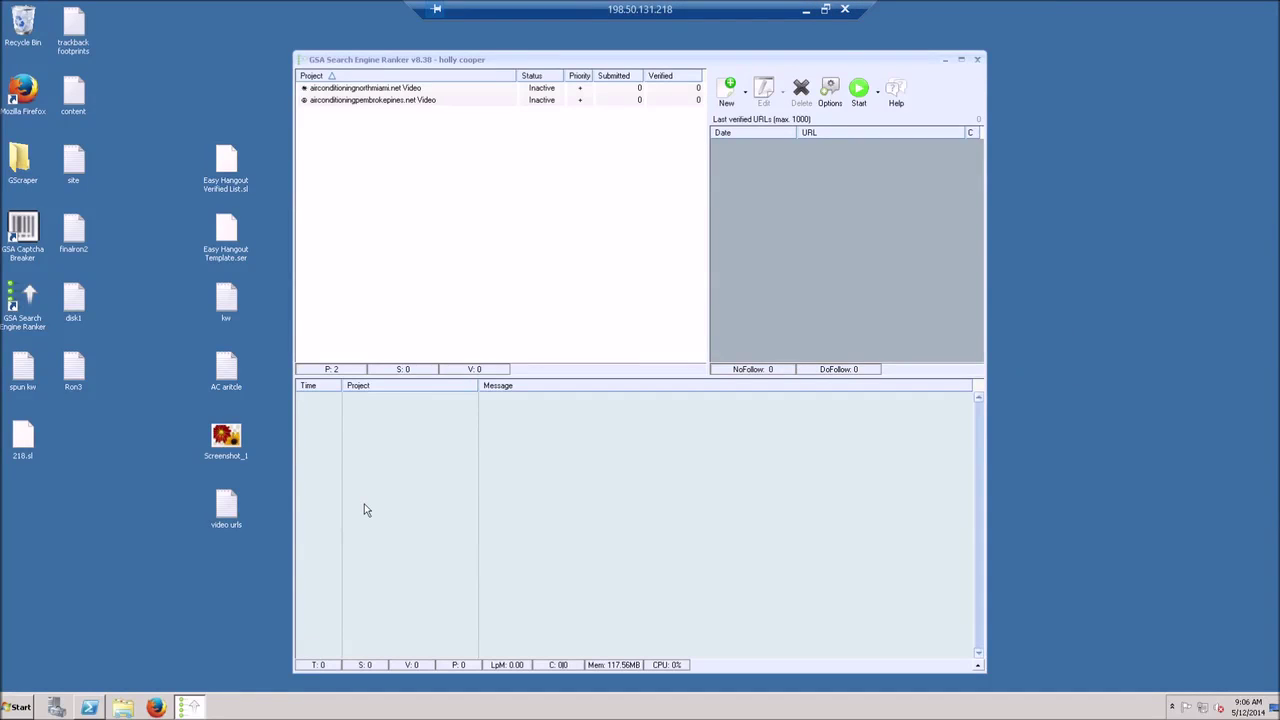
# Open the airconditioningnorthmiami.net Video project for editing, paste its keyword list into a blank Notepad++ document, and highlight the first "pembroke pines".
pyautogui.click(764, 92)
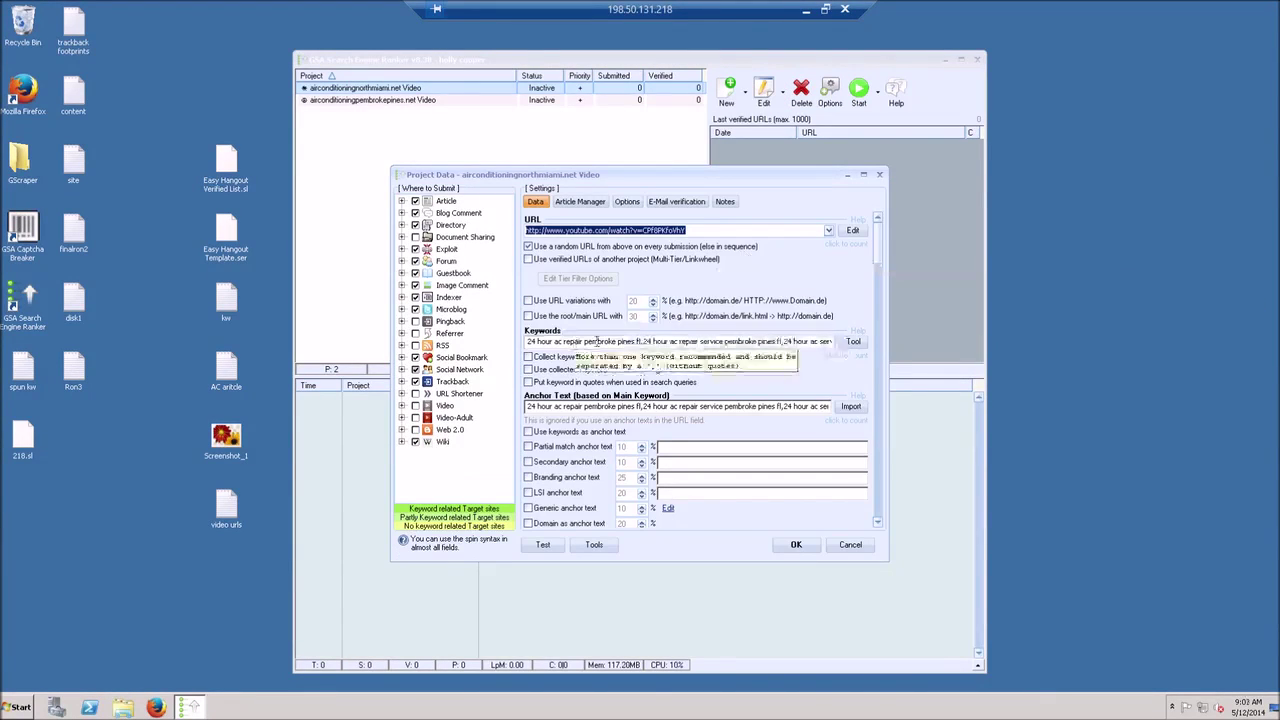
pyautogui.click(686, 341)
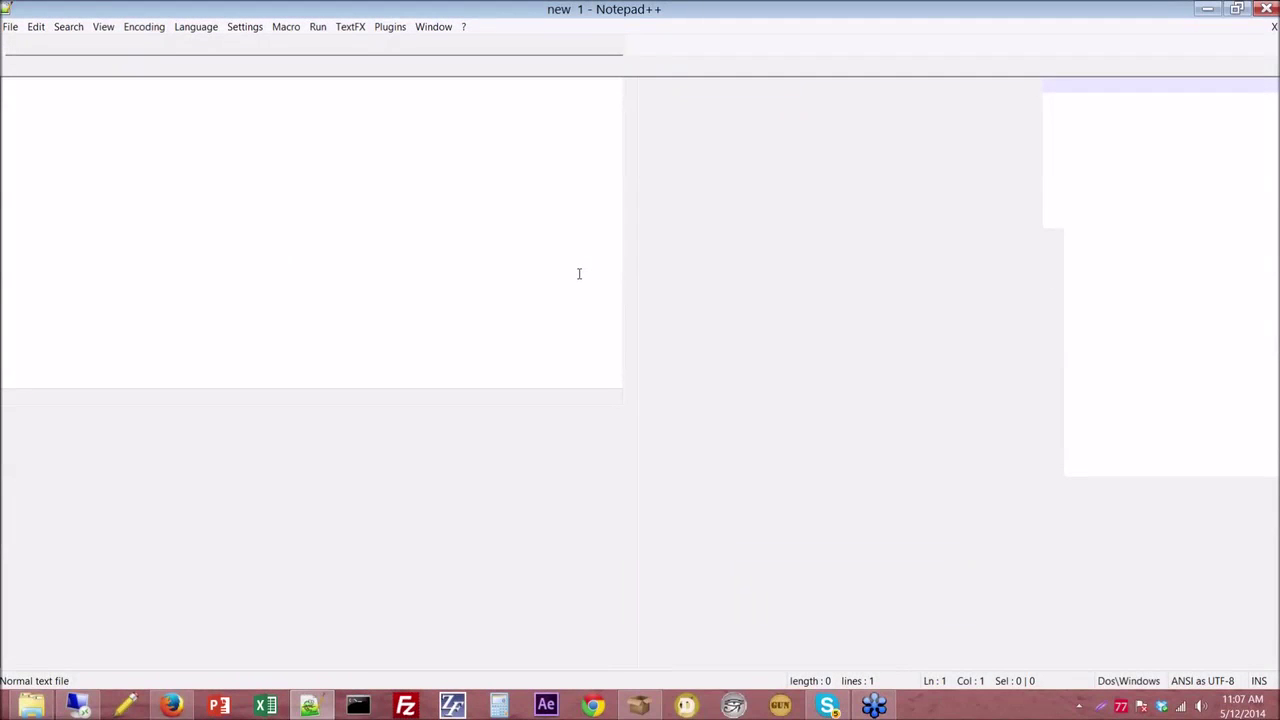
pyautogui.hotkey('ctrl', 'v')
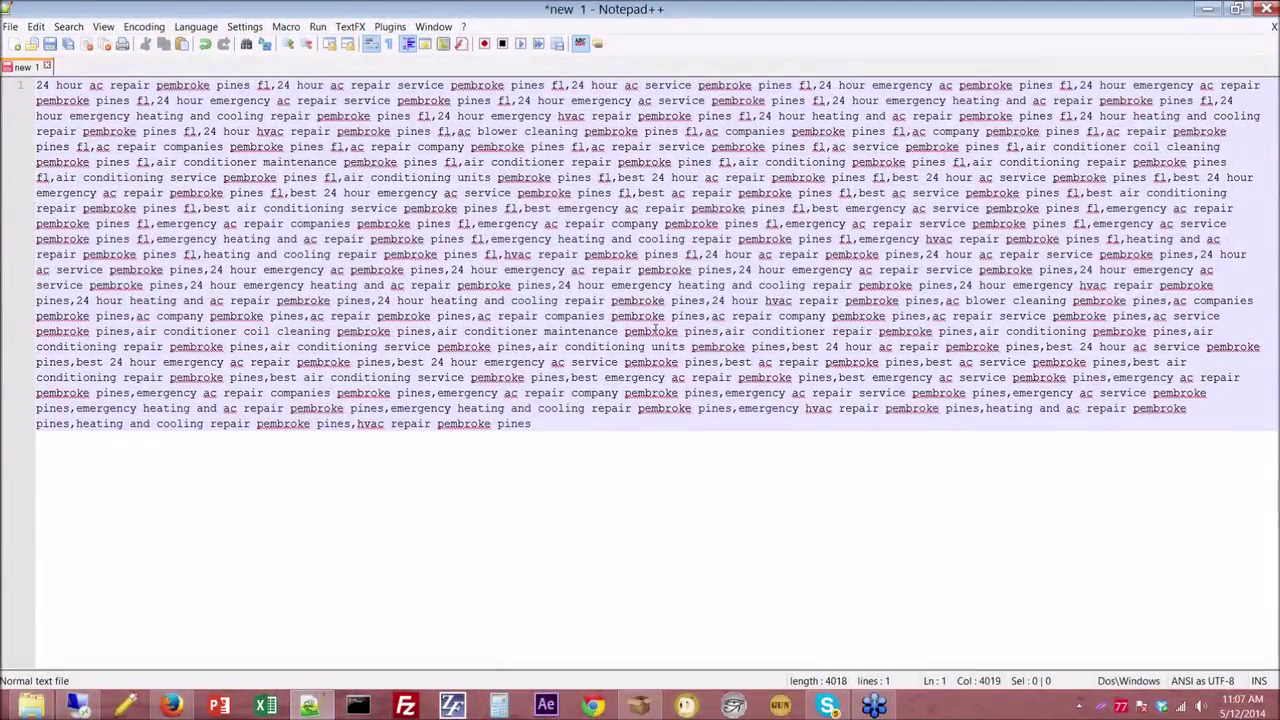
pyautogui.moveTo(251, 86); pyautogui.dragTo(156, 86)
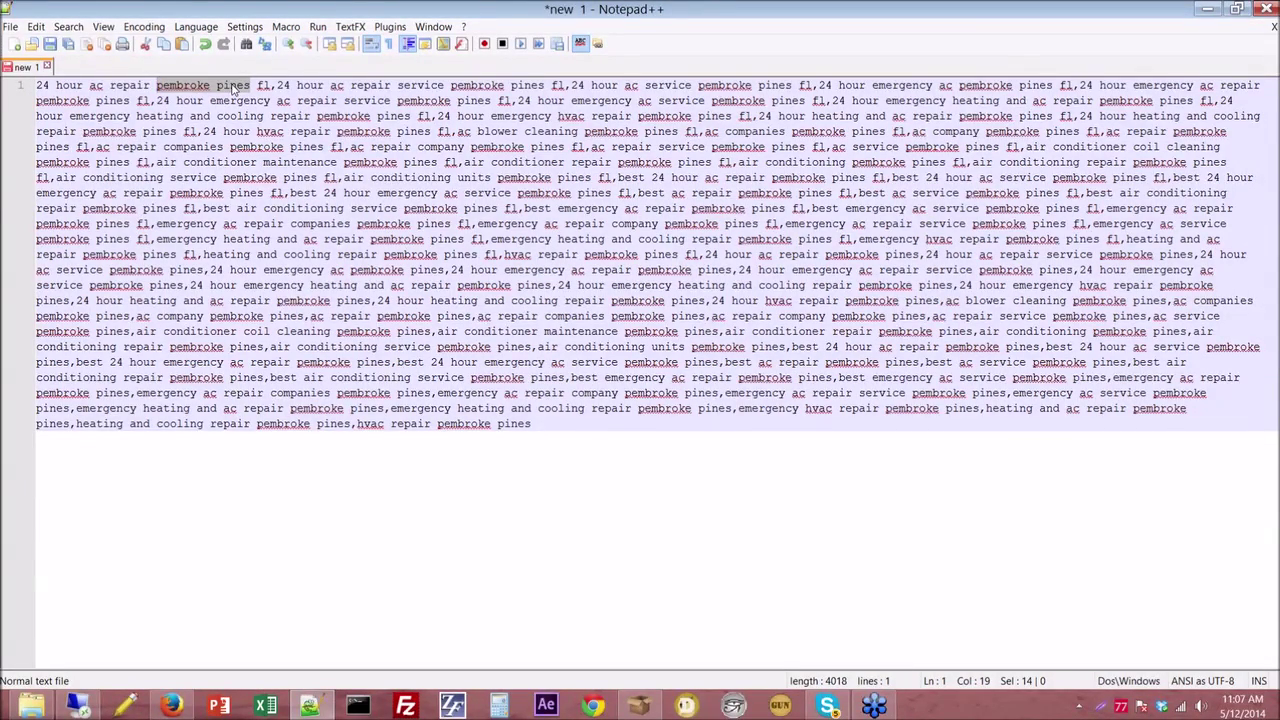
pyautogui.click(456, 489)
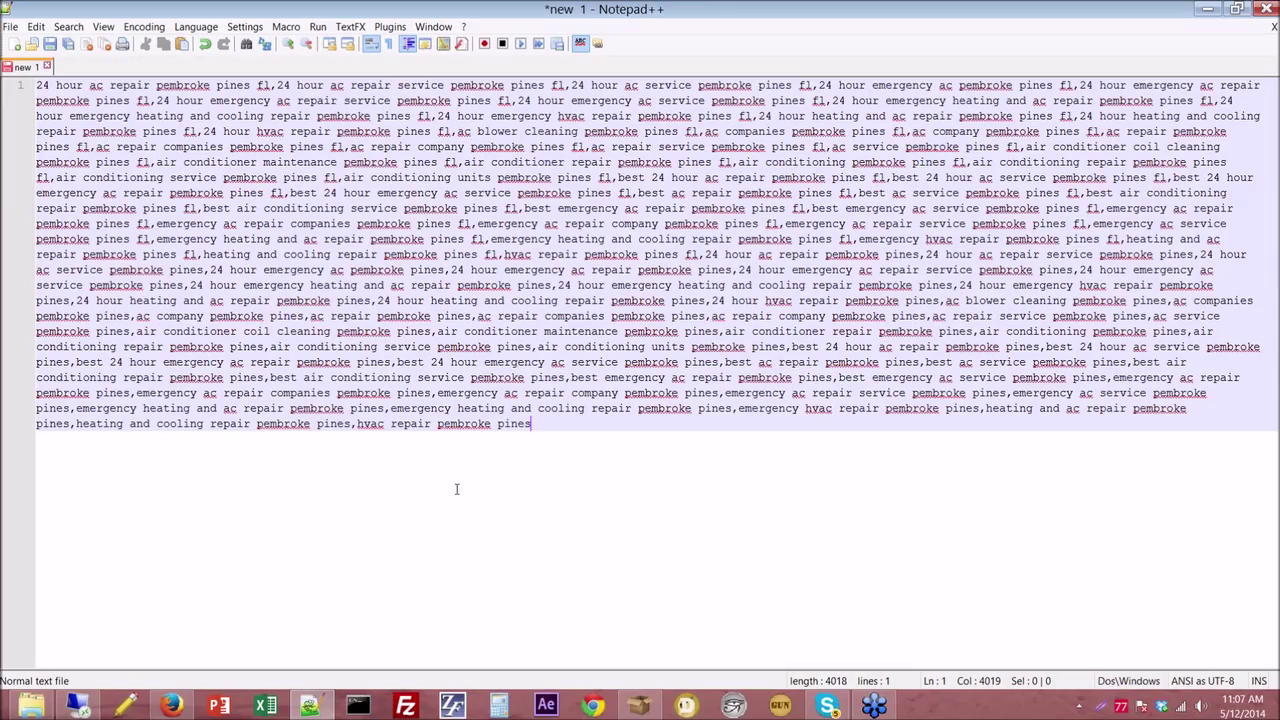
# Switch back to Firefox and search Google for "crossbow reviews" in a new tab.
pyautogui.click(309, 706)
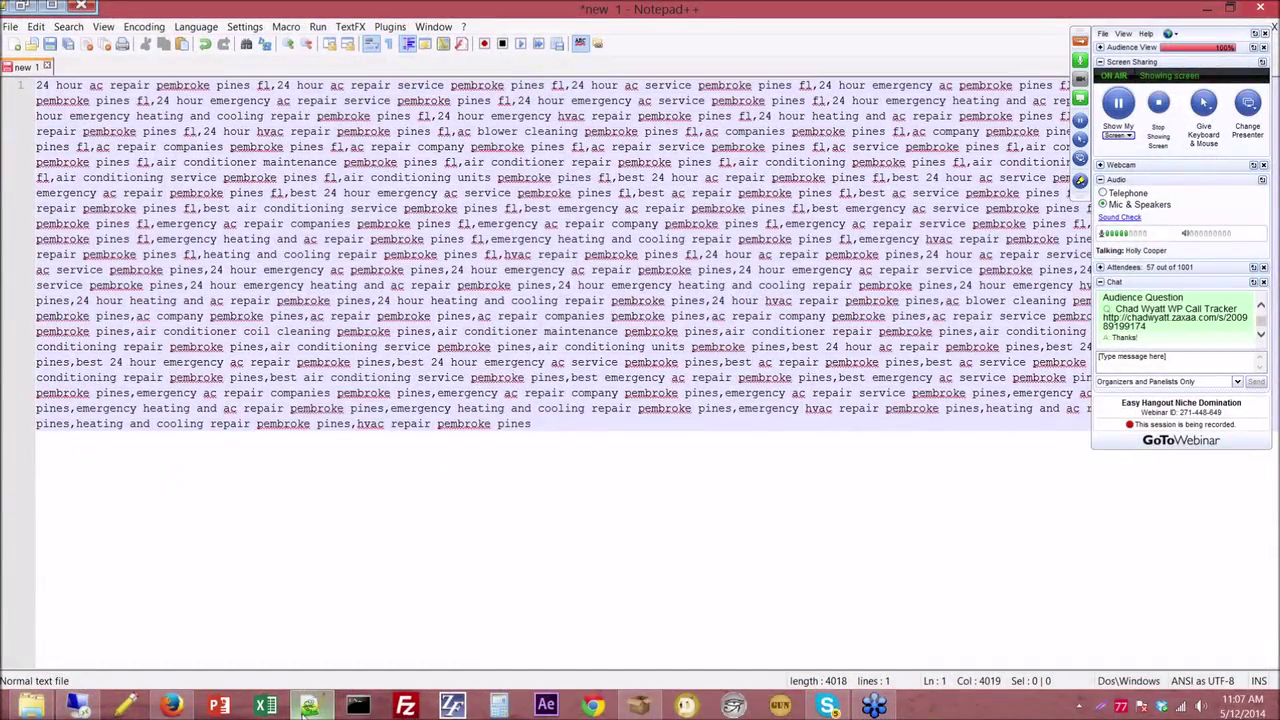
pyautogui.hotkey('alt', 'Tab')
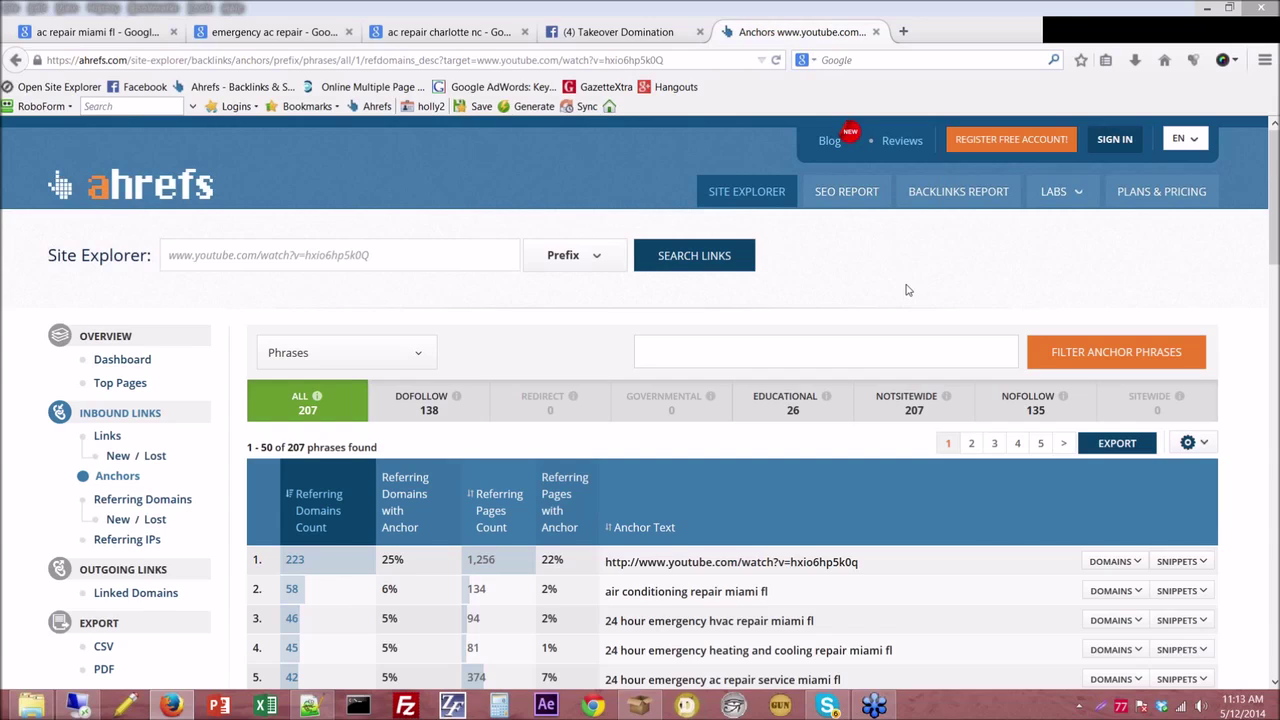
pyautogui.click(901, 31)
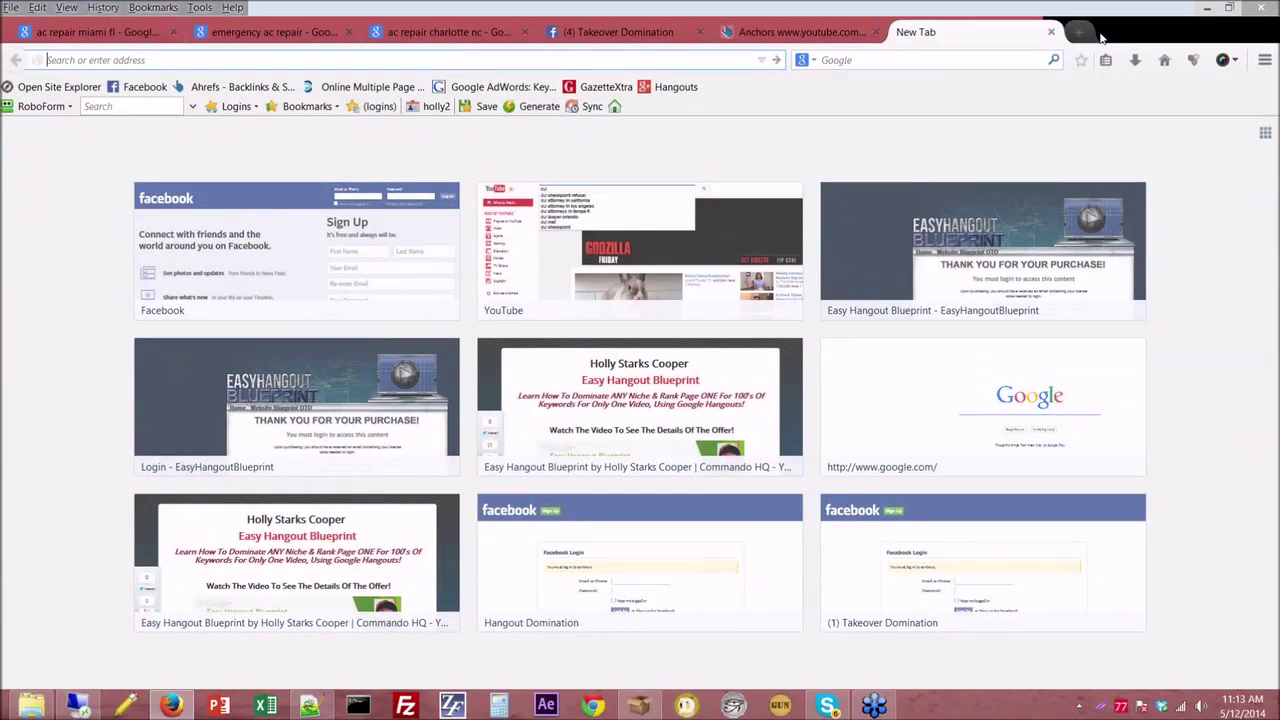
pyautogui.click(1164, 62)
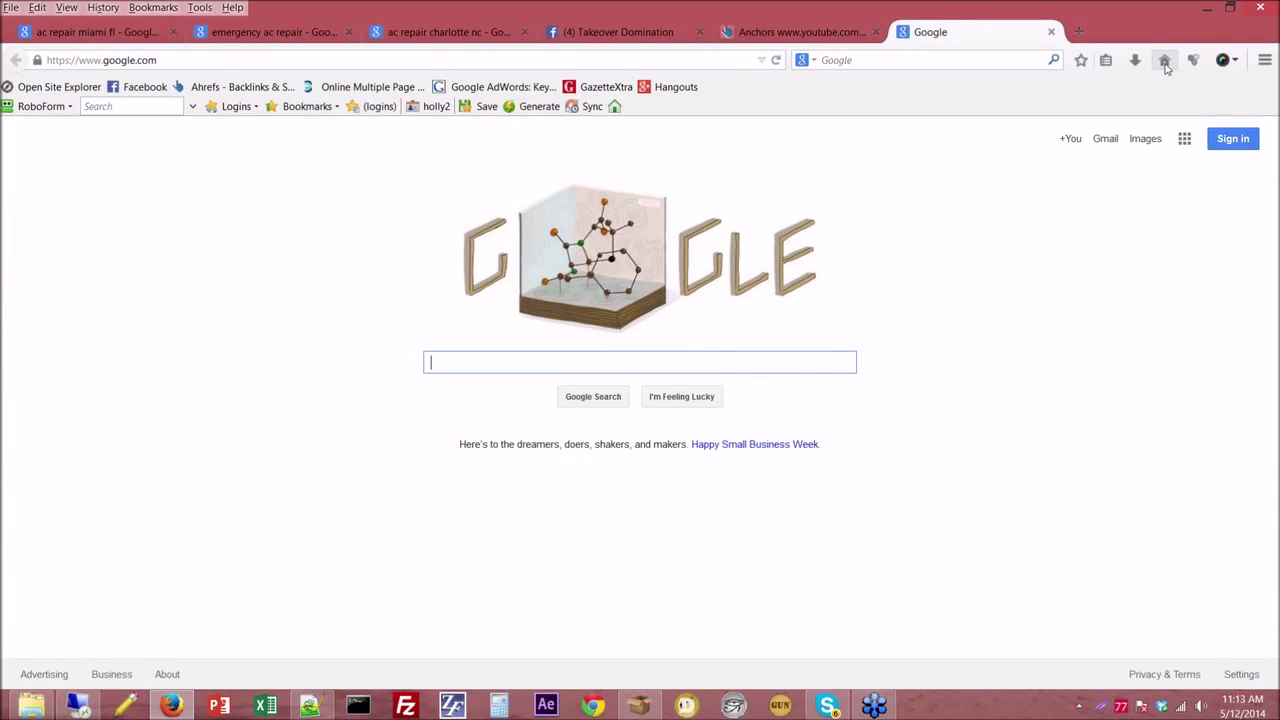
pyautogui.write('cro')
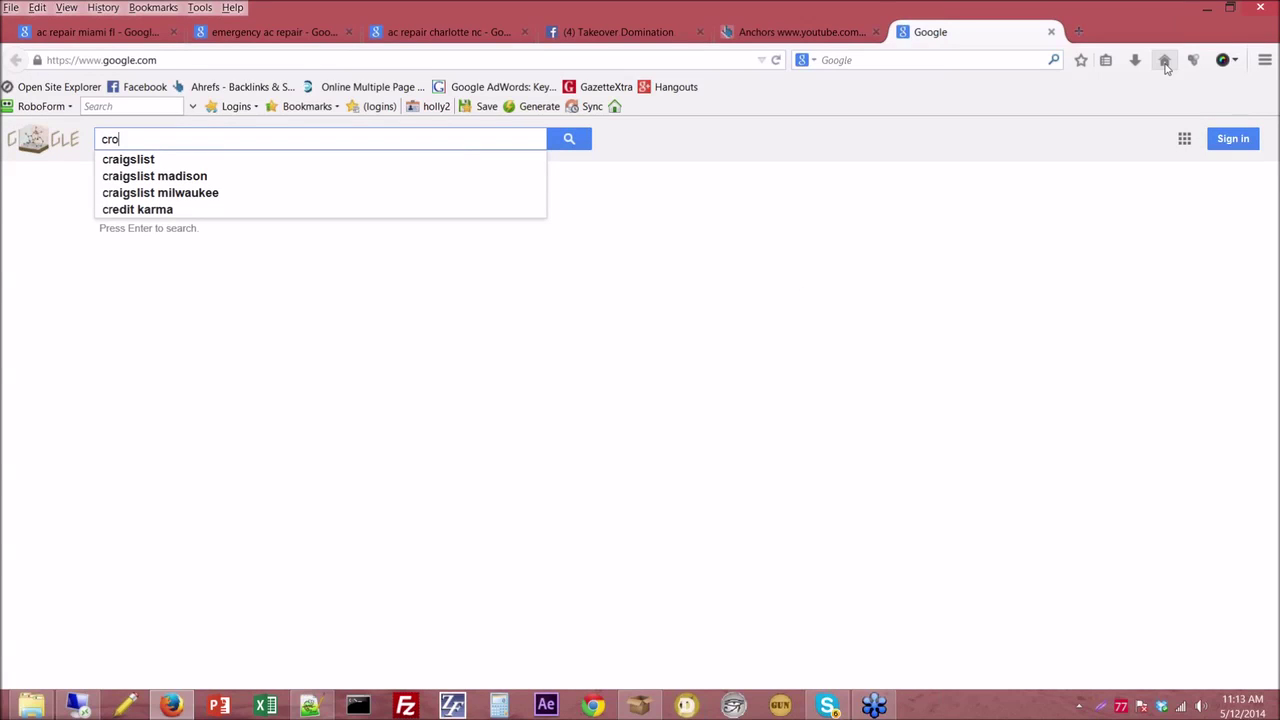
pyautogui.write('ssbow reviews')
pyautogui.press('Return')
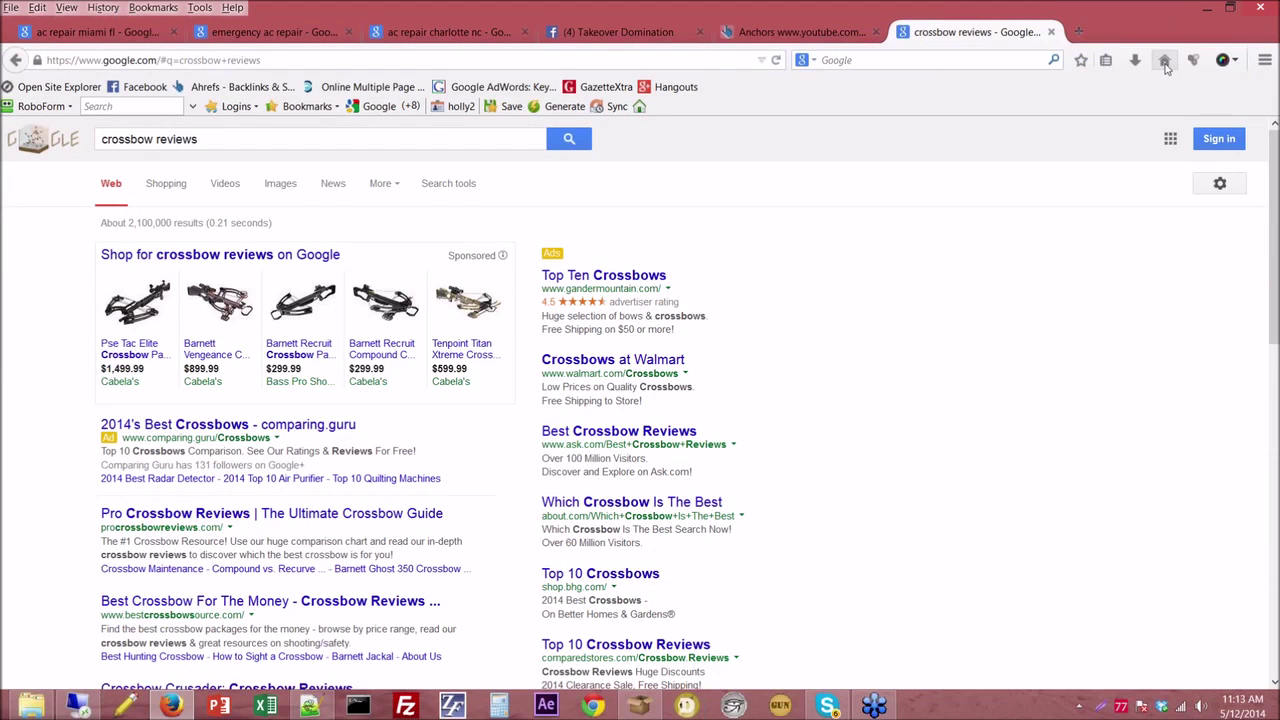
# Look through the crossbow reviews results for the types of sites ranking, and close that tab.
pyautogui.scroll(-5, 640, 400)
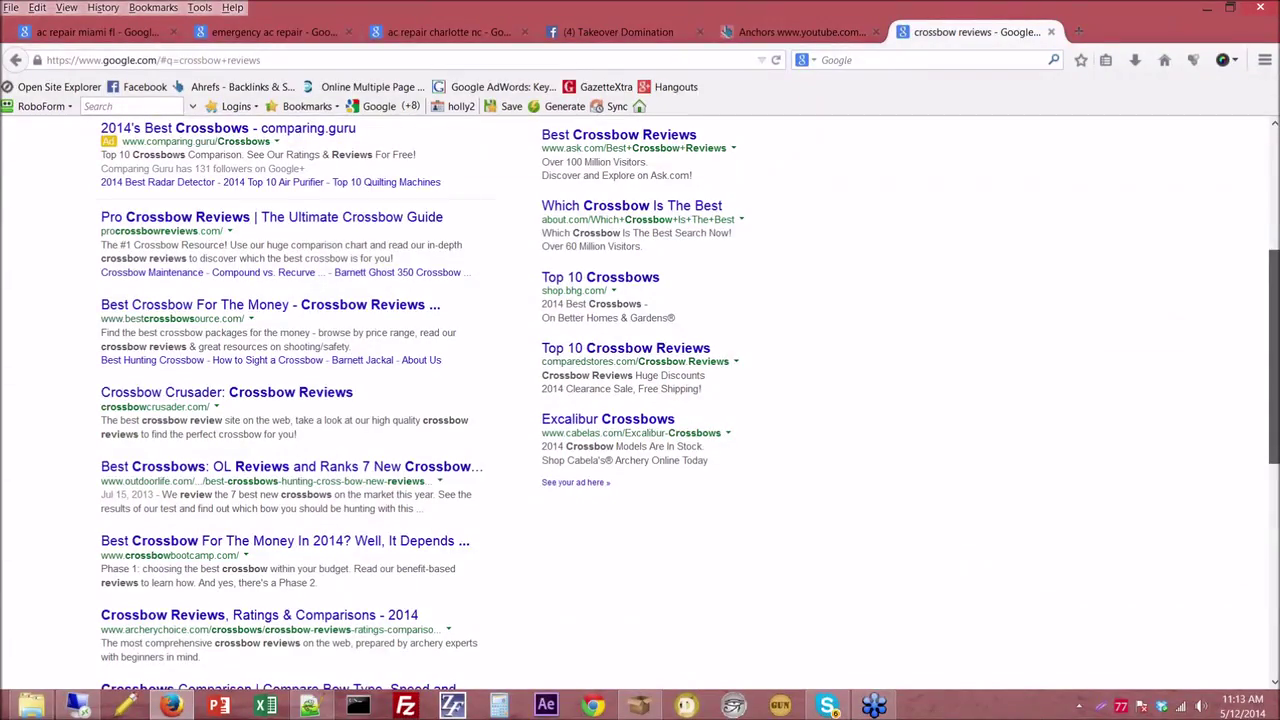
pyautogui.scroll(-2, 640, 400)
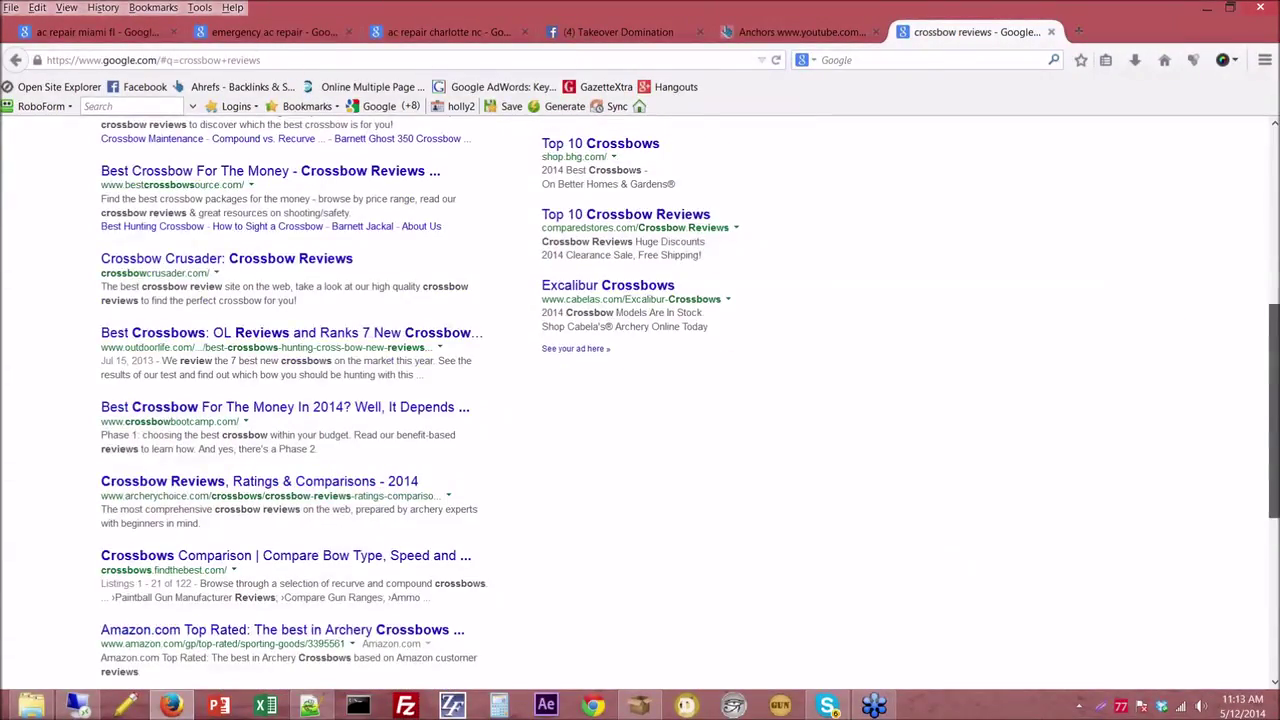
pyautogui.scroll(-3, 640, 400)
pyautogui.scroll(8, 640, 400)
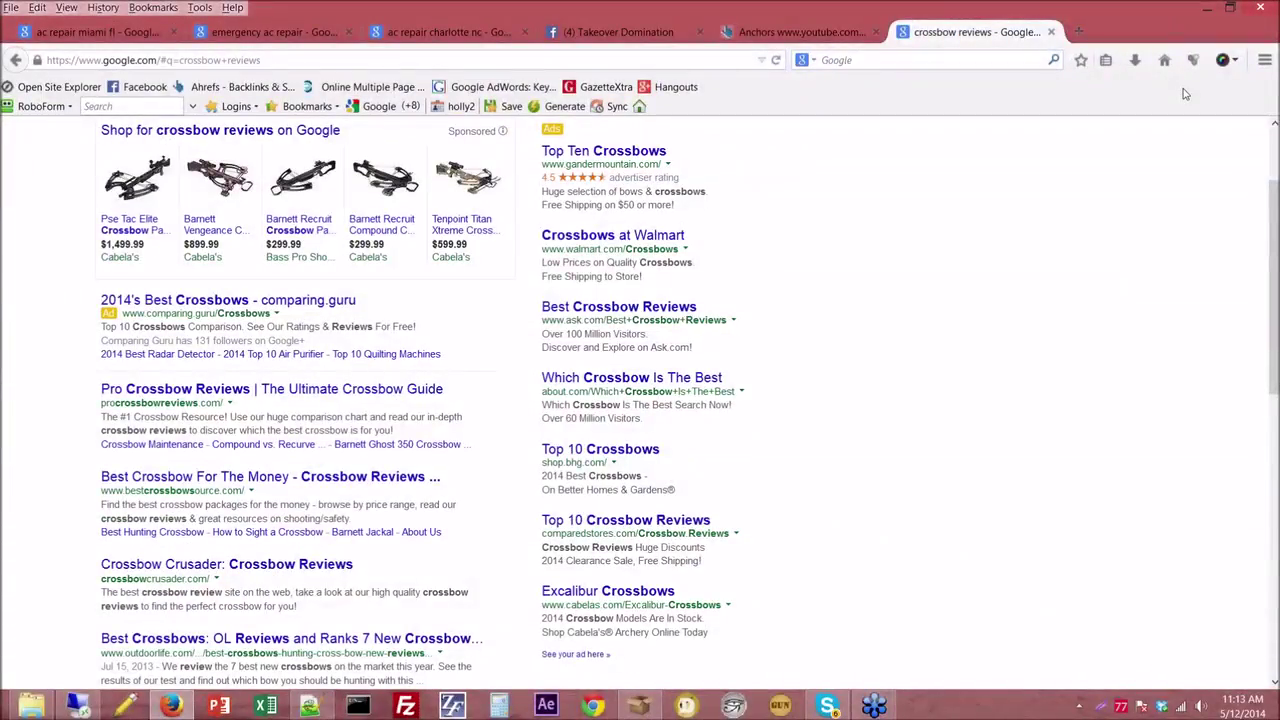
pyautogui.hotkey('ctrl', 'w')
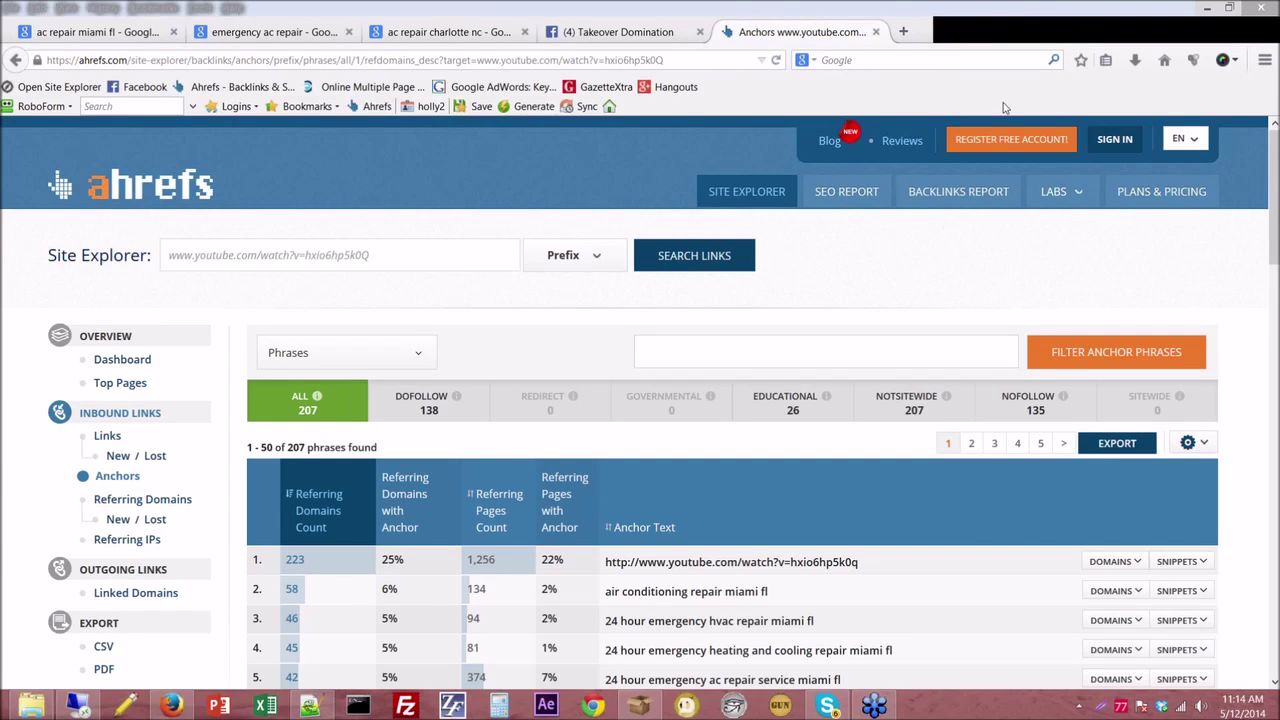
pyautogui.click(988, 200)
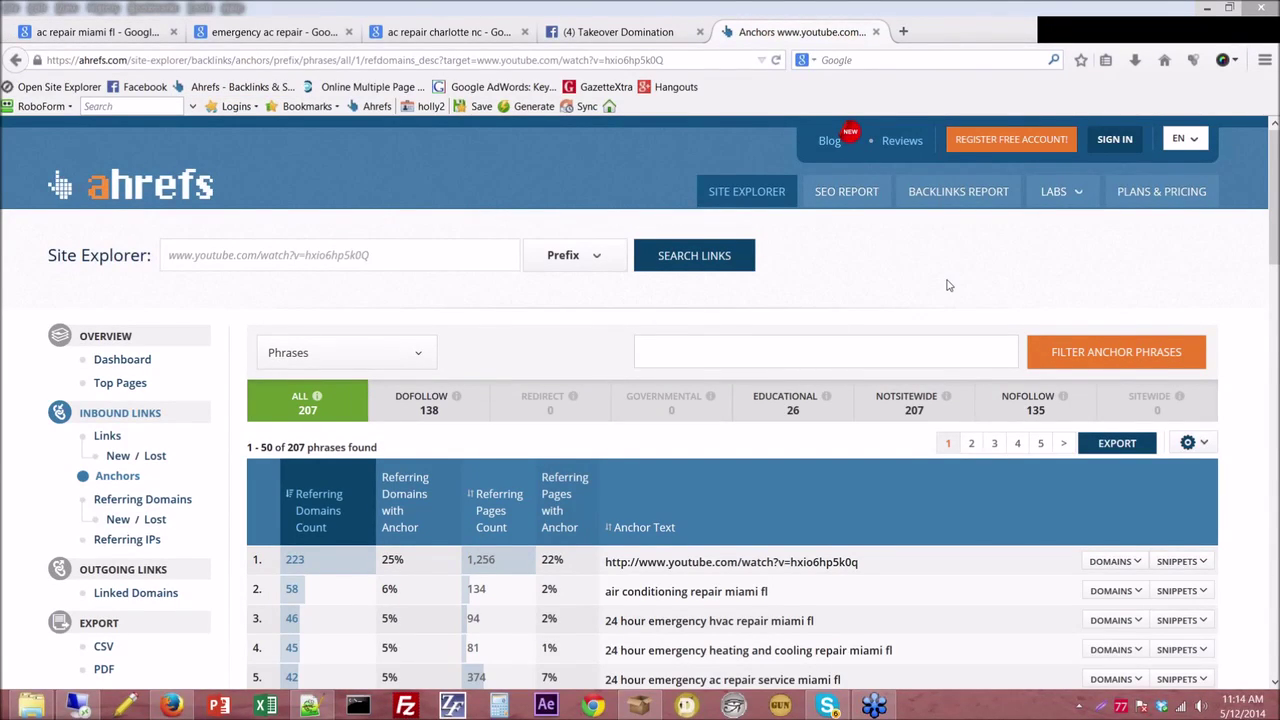
# Replace the query in the "ac repair miami fl" Google tab with "air conditioning repair miami fl" and run the search.
pyautogui.click(82, 34)
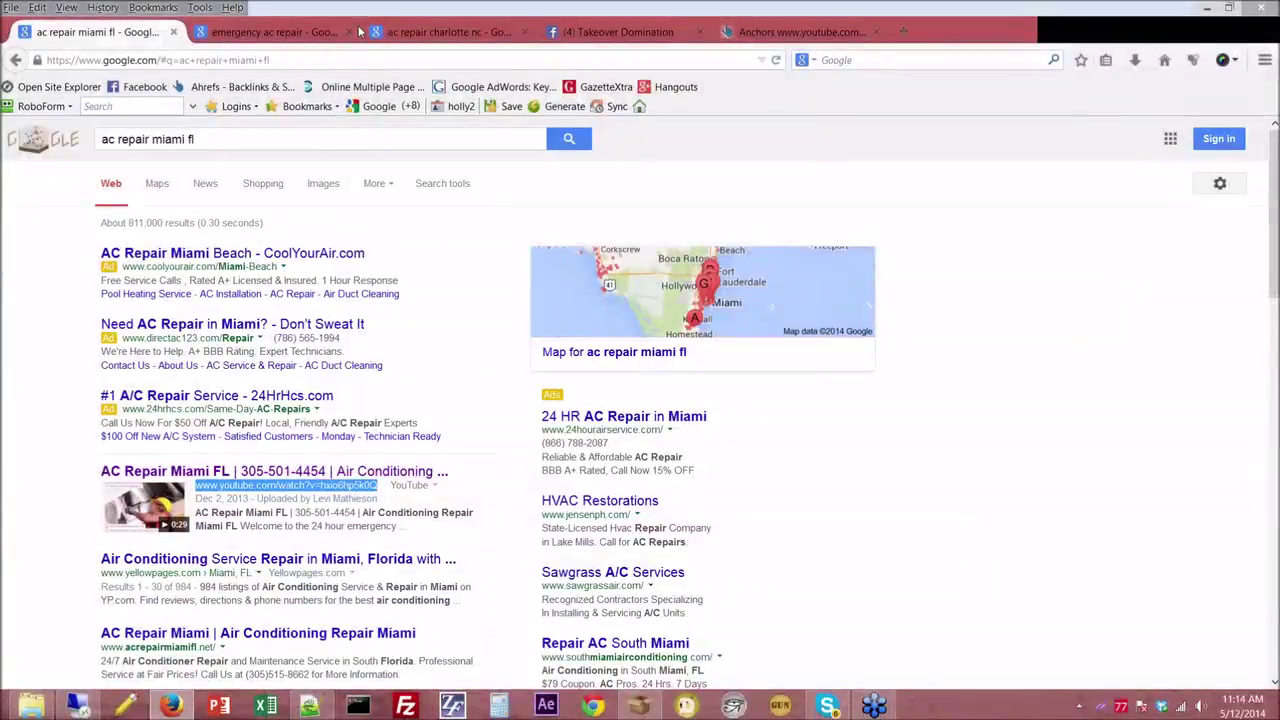
pyautogui.hotkey('ctrl', 'a')
pyautogui.write('air condidito')
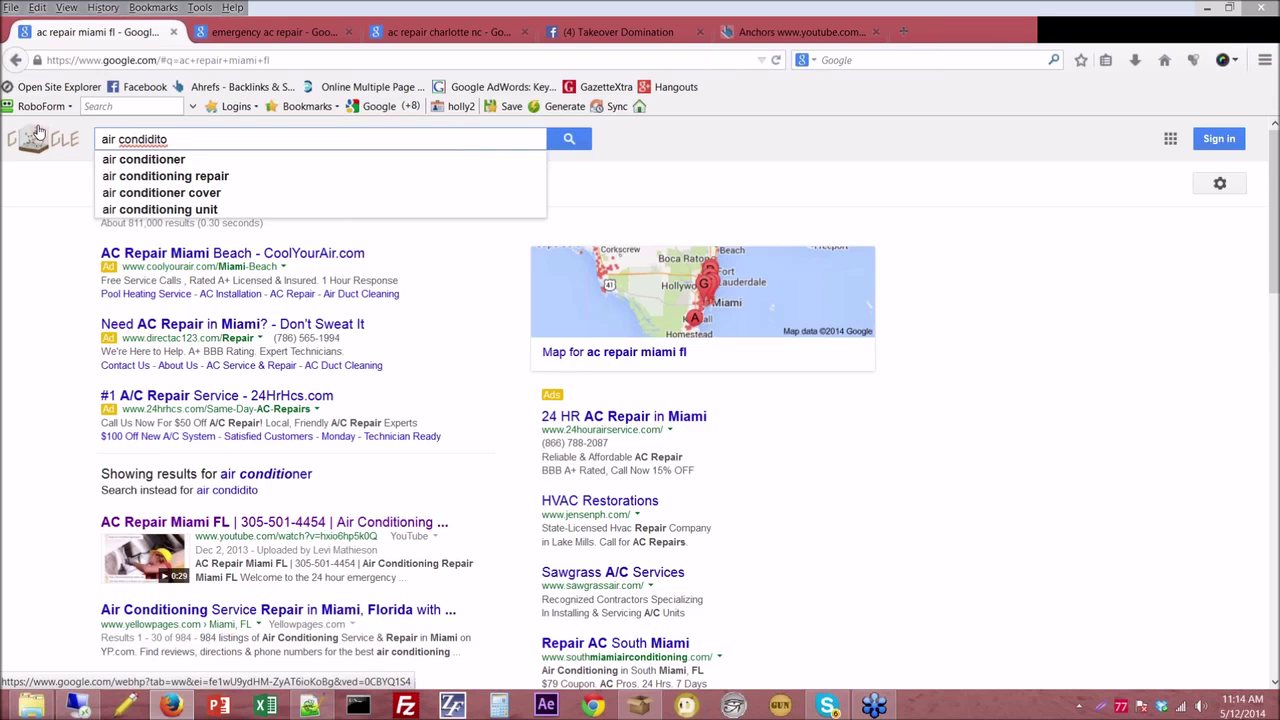
pyautogui.press('BackSpace')
pyautogui.press('BackSpace')
pyautogui.press('BackSpace')
pyautogui.press('BackSpace')
pyautogui.write('tioning repair miami fl')
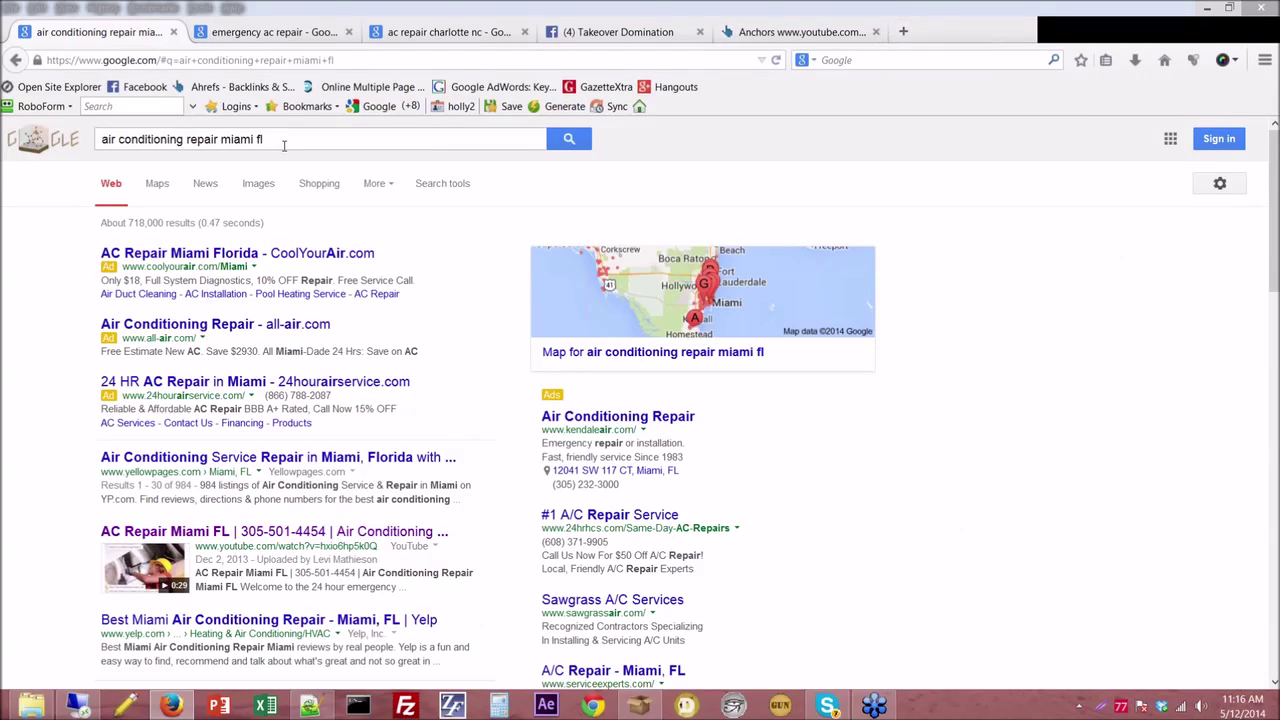
# Search Google for "search engine ranker" in place of the air conditioning query.
pyautogui.click(385, 140)
pyautogui.hotkey('ctrl', 'a')
pyautogui.write('sea')
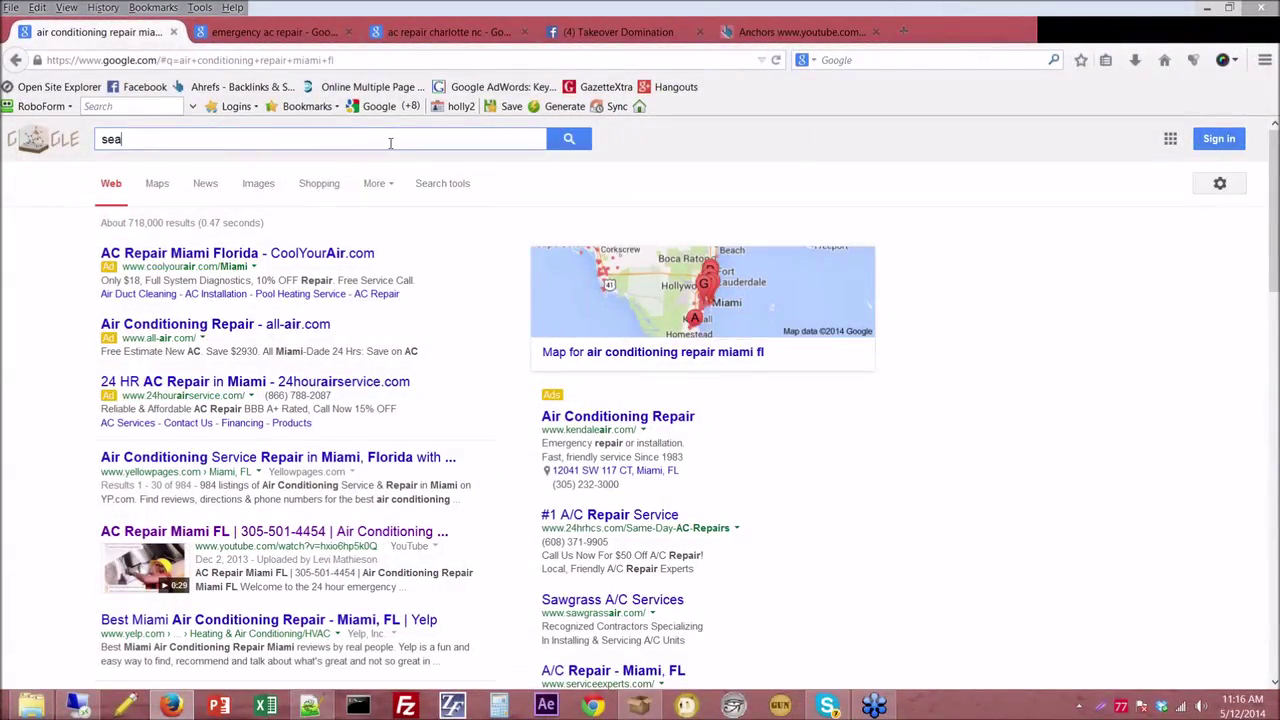
pyautogui.write('rch engine rank')
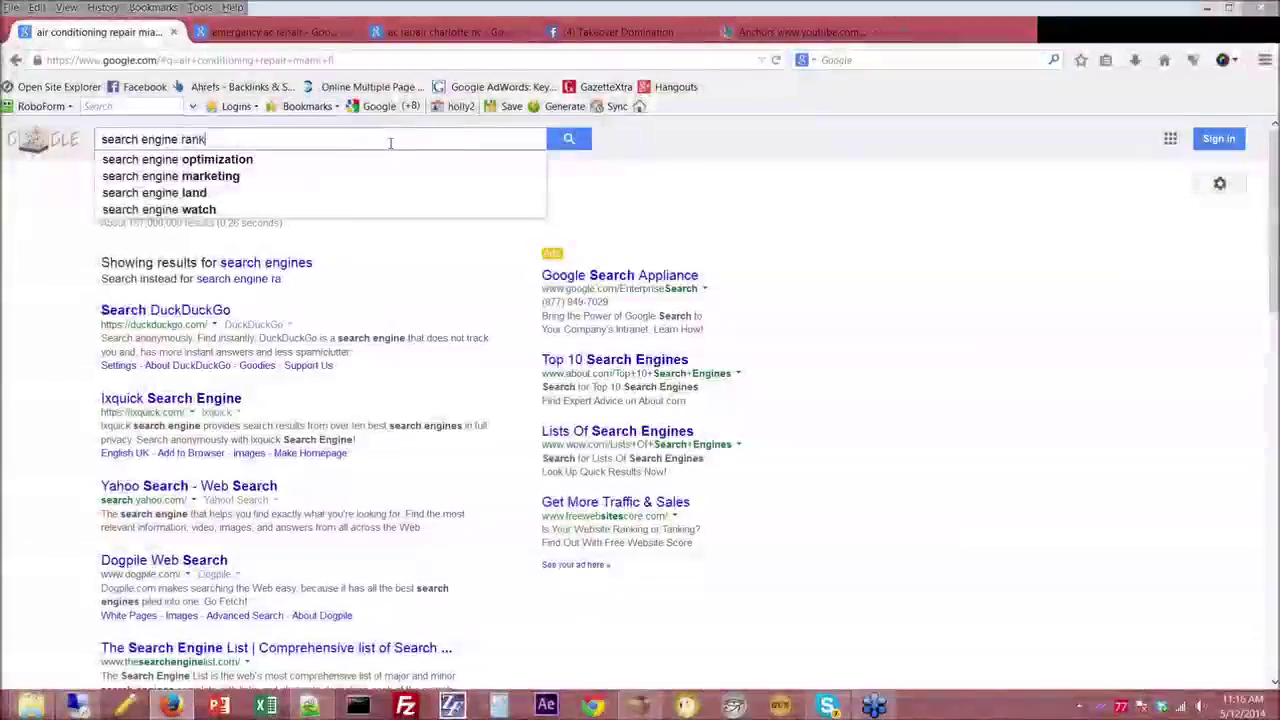
pyautogui.write('er')
pyautogui.press('Return')
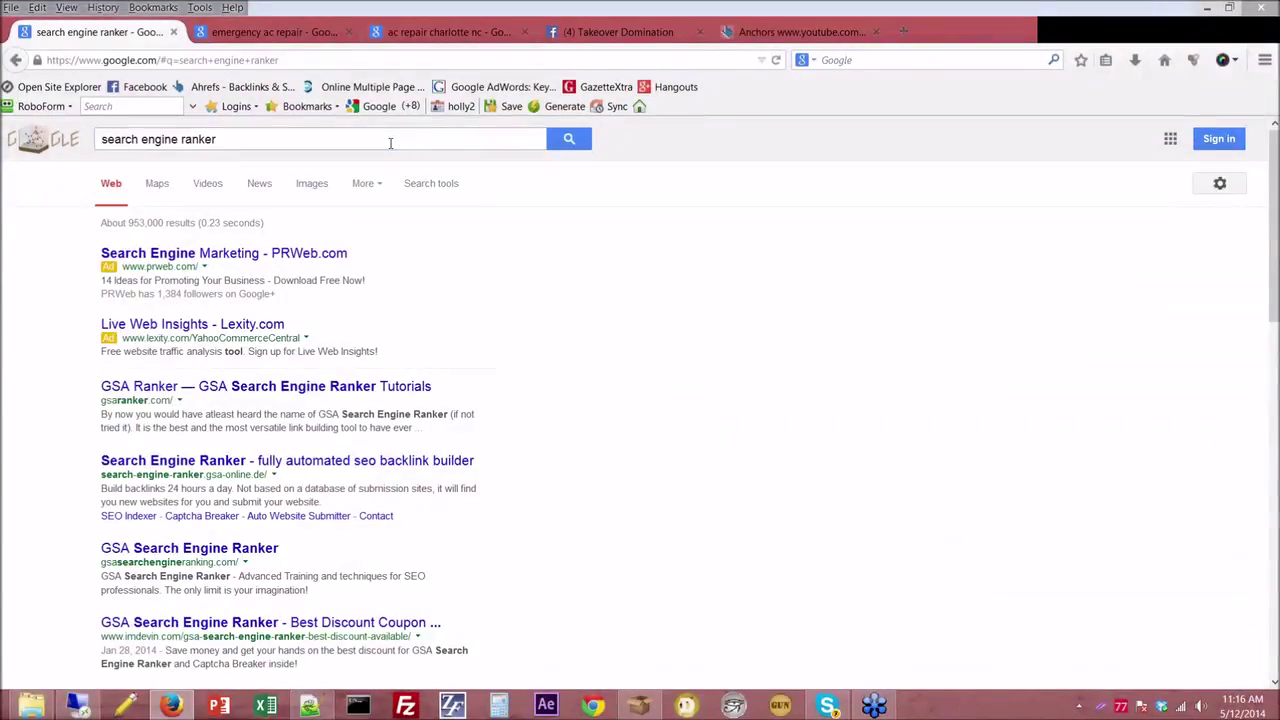
# Open the "fully automated seo backlink builder" result in a new tab and the imdevin.com Best Discount Coupon result in the current one.
pyautogui.rightClick(229, 465)
pyautogui.click(275, 473)
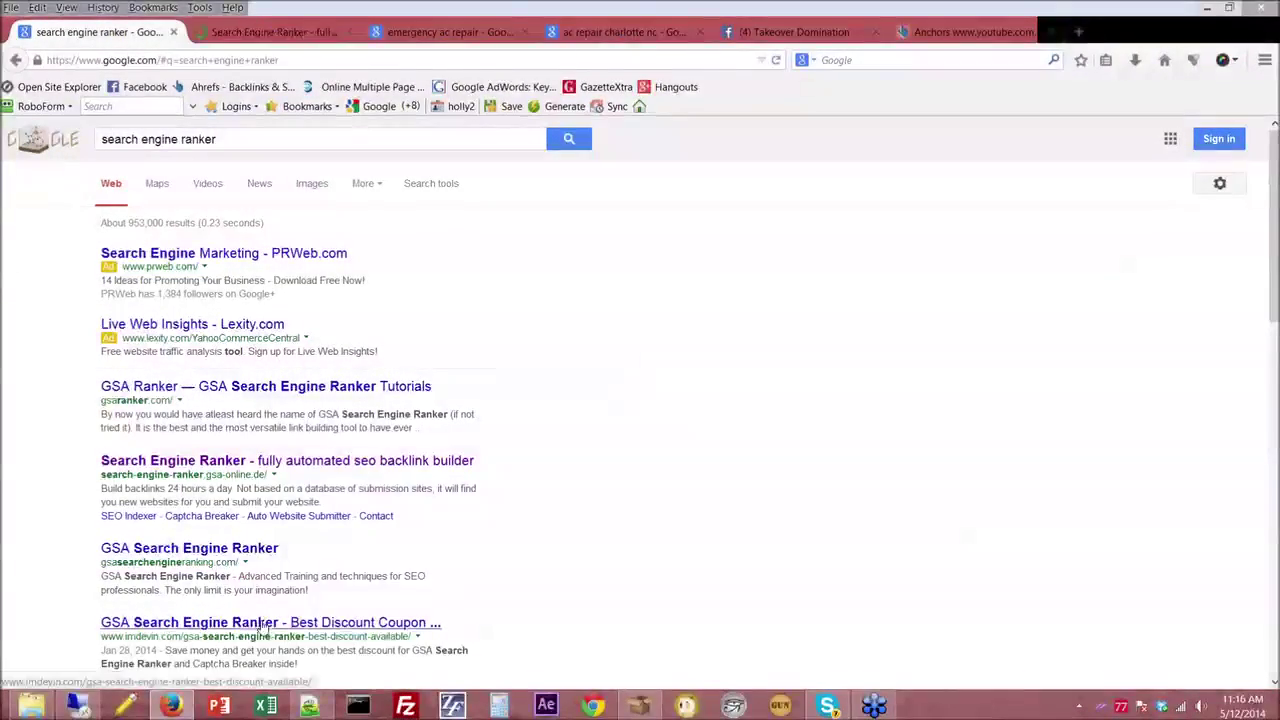
pyautogui.click(263, 625)
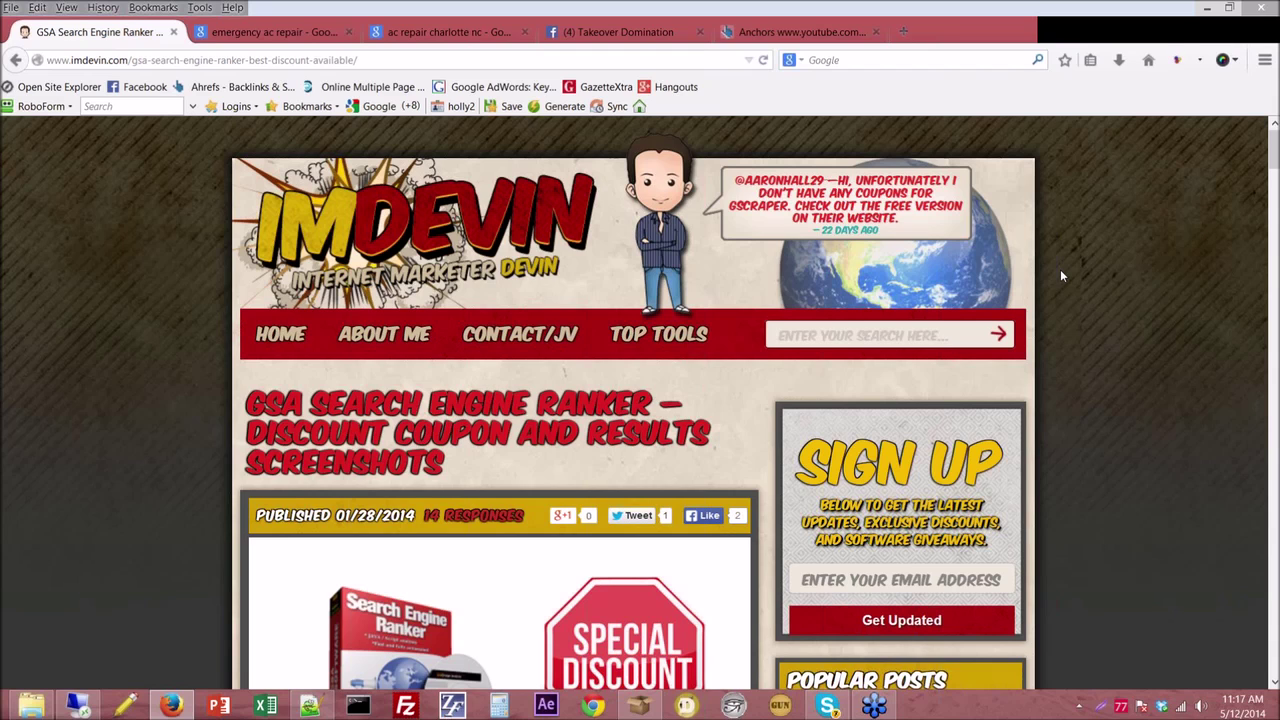
# Open the article's GSA Search Engine Ranker coupon link in a new tab and enable the discount coupon option at checkout.
pyautogui.scroll(-3, 1060, 269)
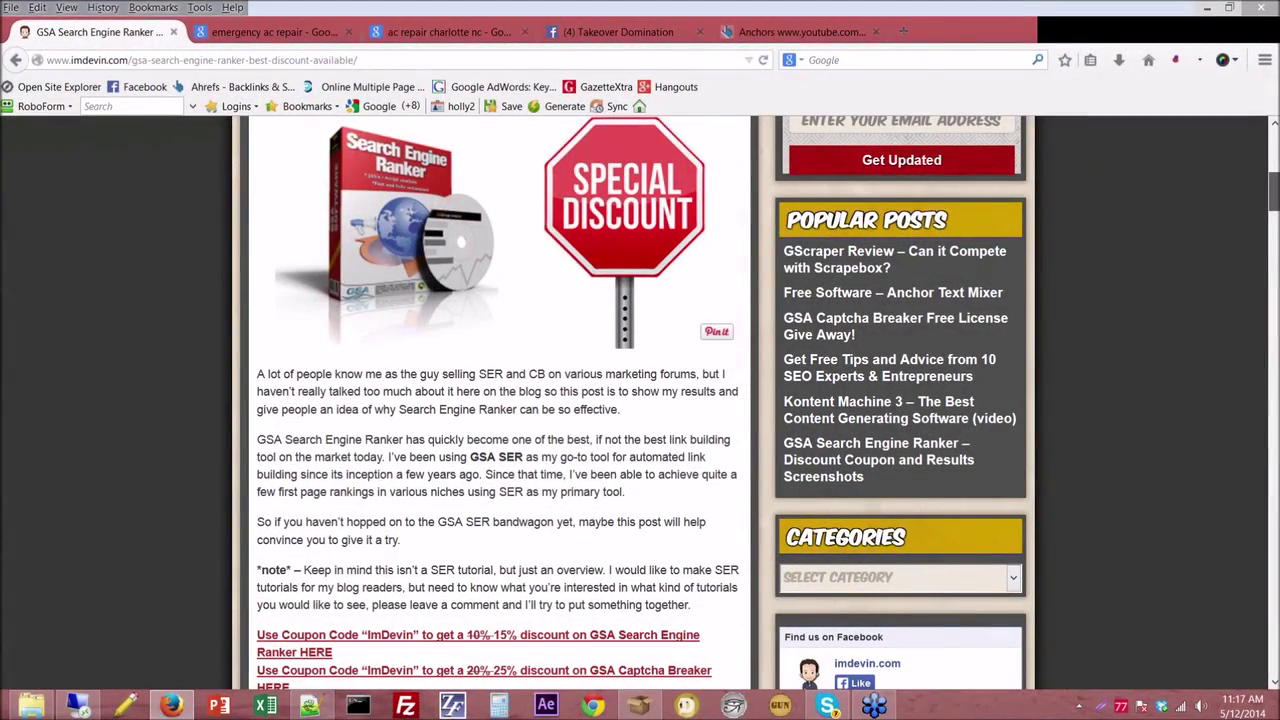
pyautogui.scroll(-3, 545, 400)
pyautogui.rightClick(545, 357)
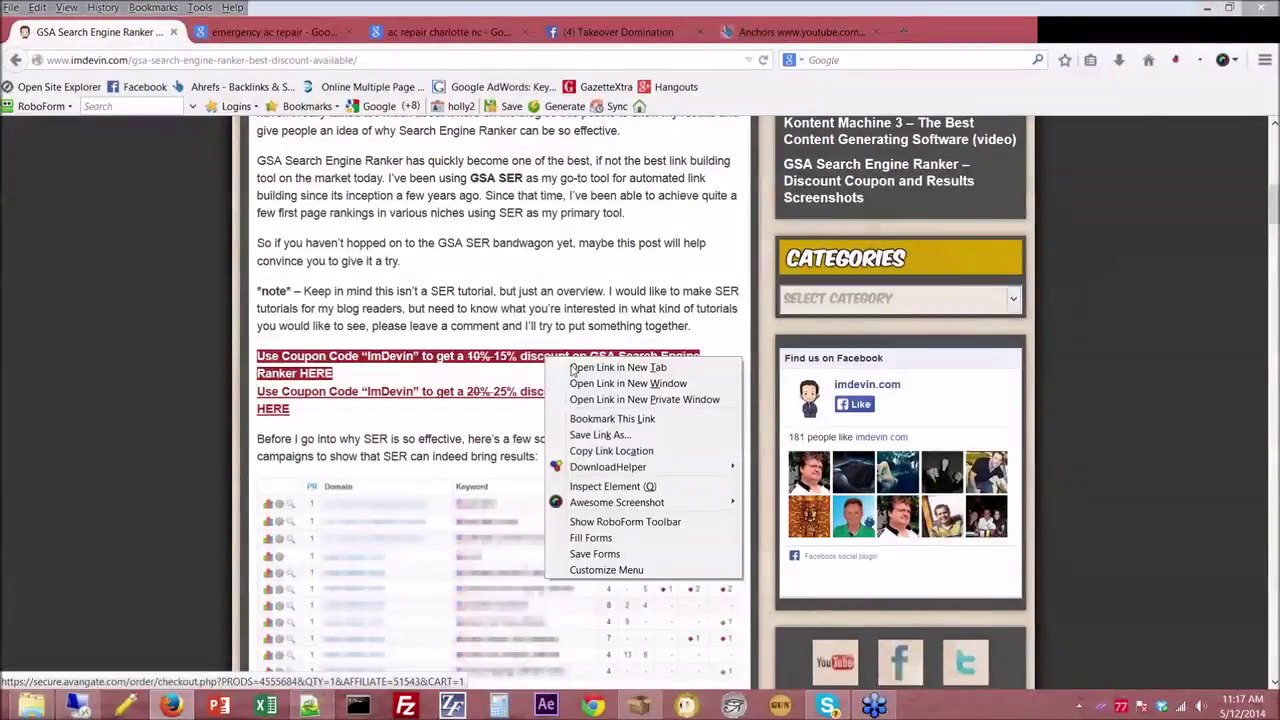
pyautogui.press('Return')
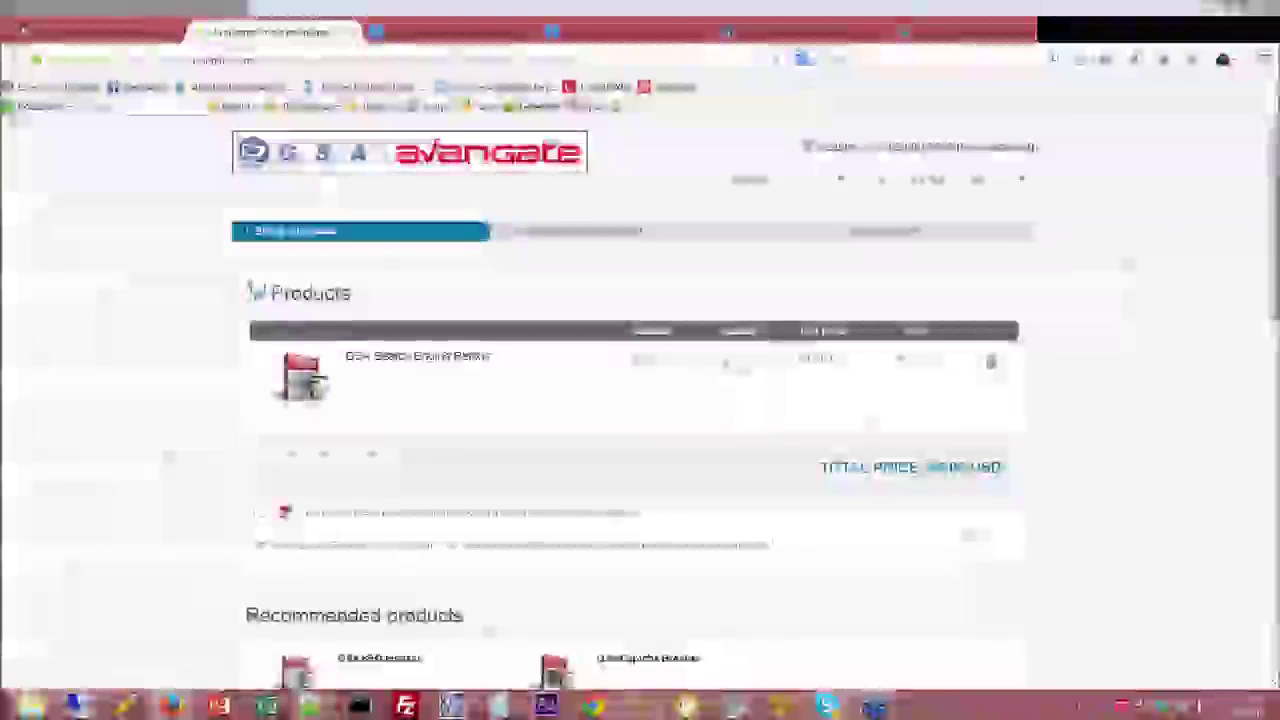
pyautogui.click(269, 455)
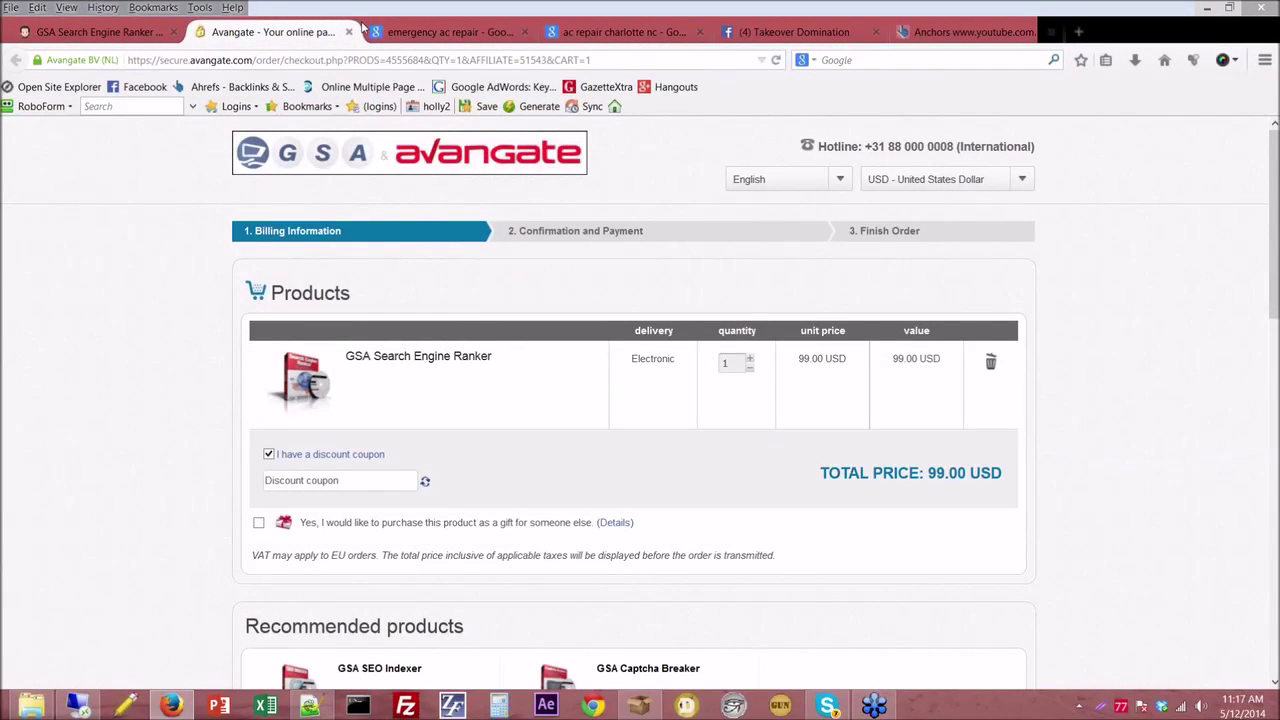
# Close the Avangate checkout tab and look back over the imdevin.com discount article.
pyautogui.hotkey('ctrl', 'w')
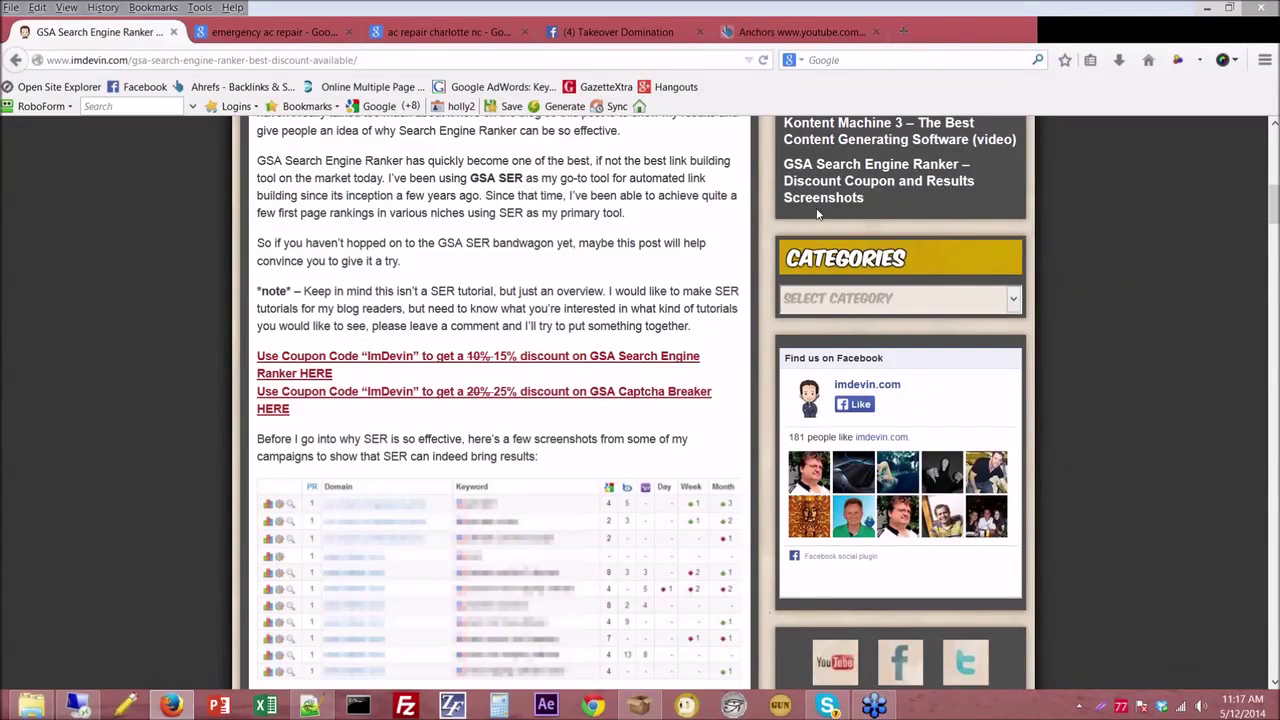
pyautogui.scroll(1, 768, 373)
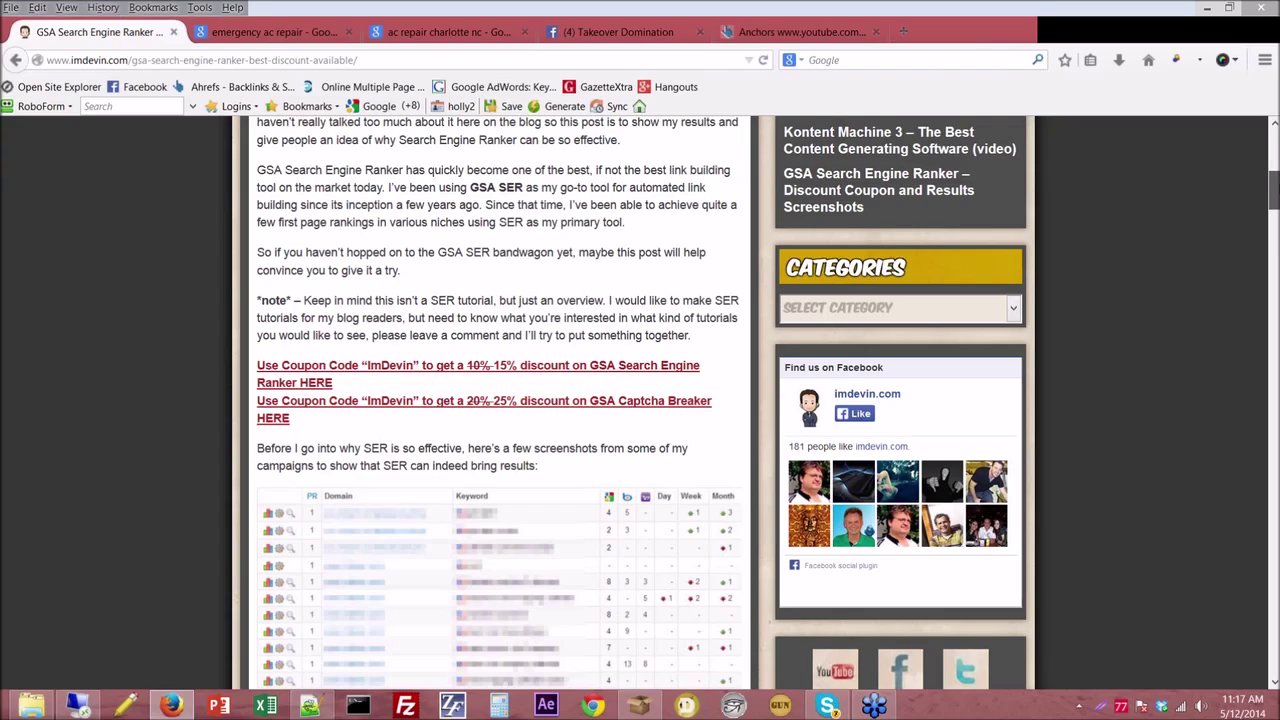
pyautogui.scroll(3, 645, 477)
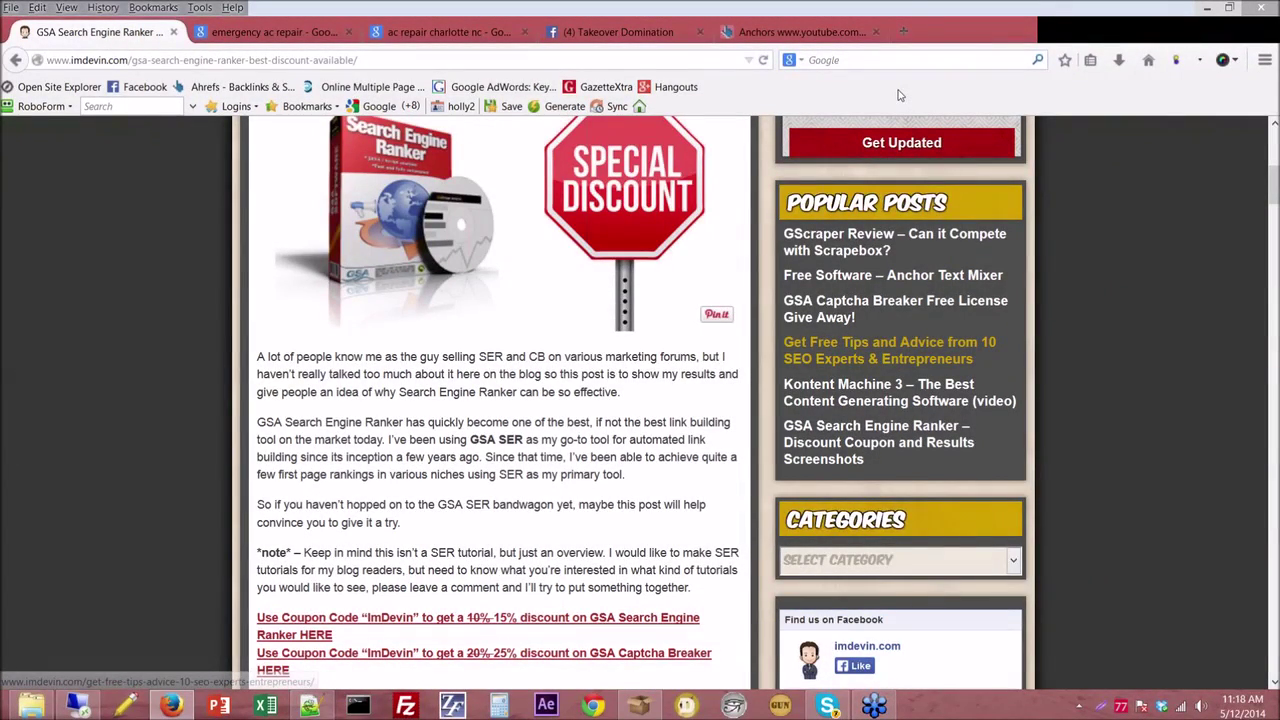
# Open solidseovps.com in a new browser tab and go to its Proxies page.
pyautogui.click(903, 31)
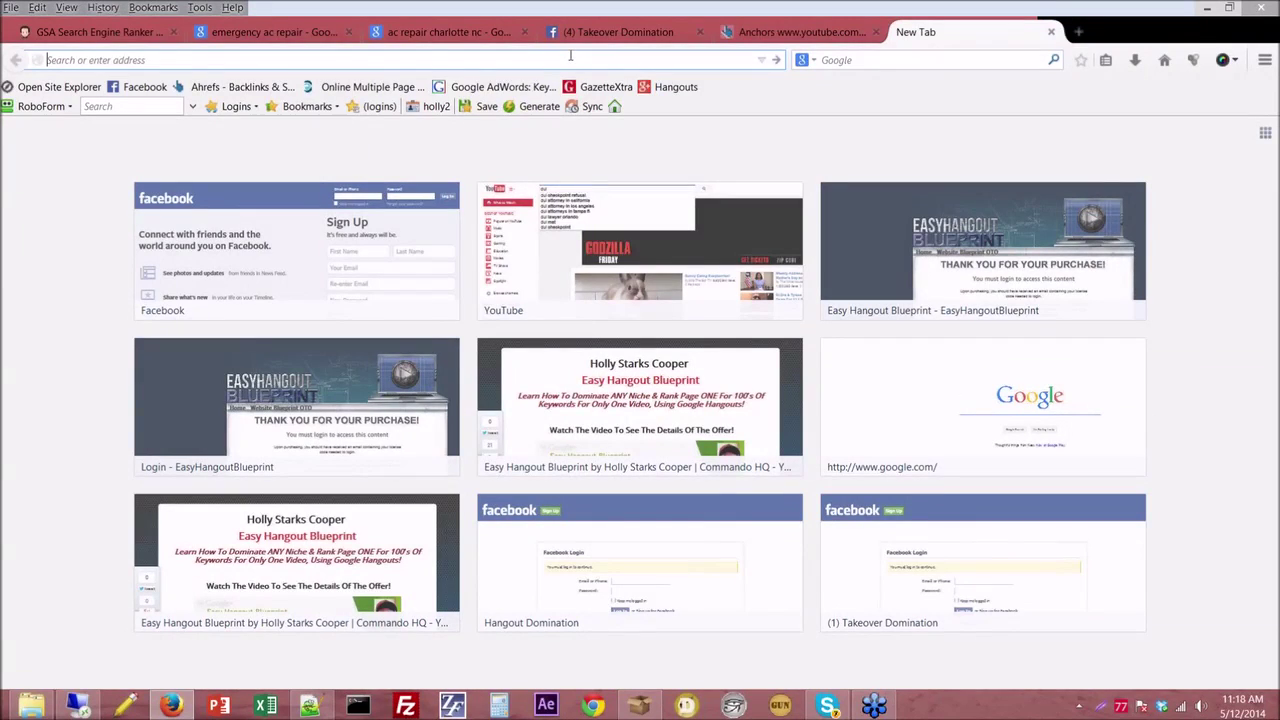
pyautogui.write('solidseovps.com/')
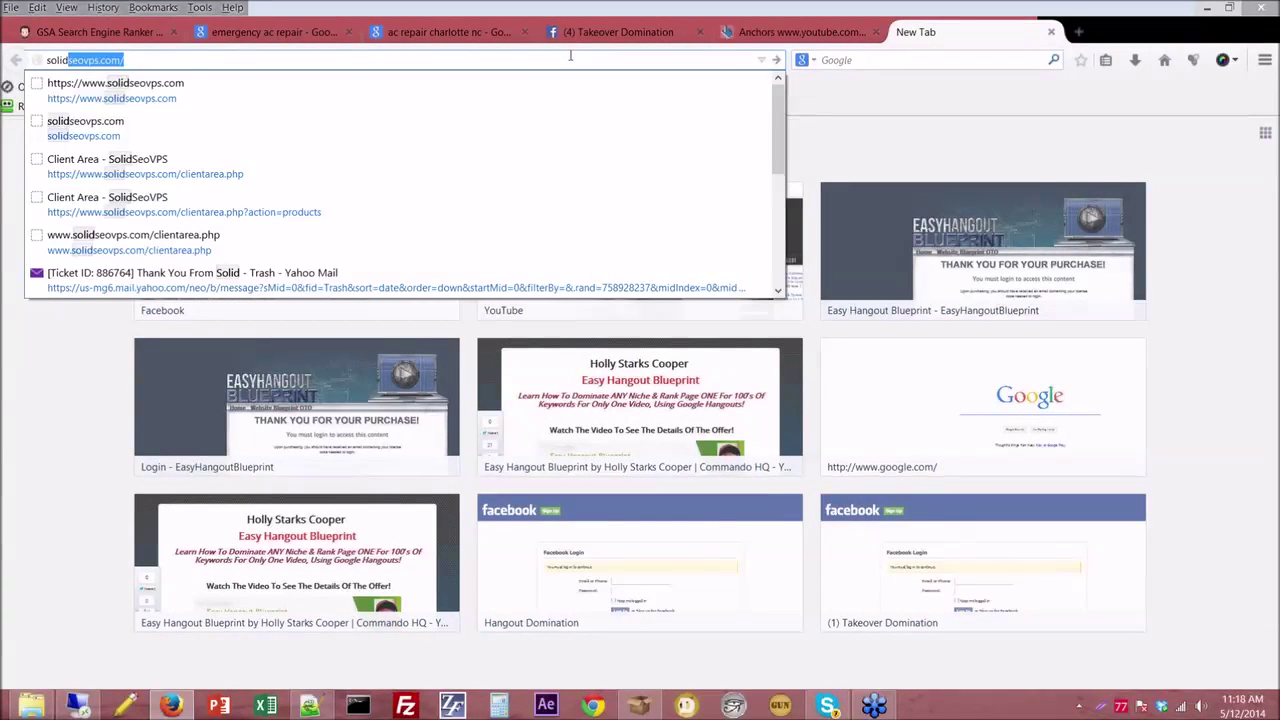
pyautogui.press('Return')
pyautogui.click(539, 106)
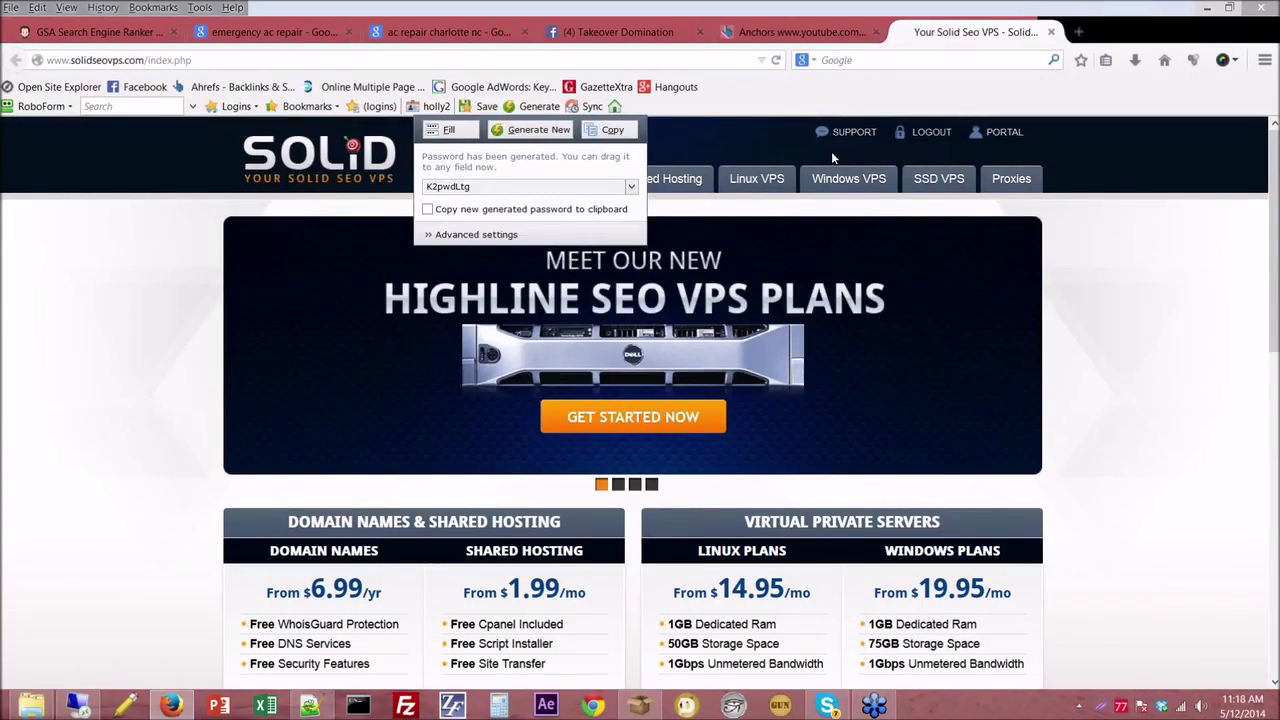
pyautogui.click(1008, 180)
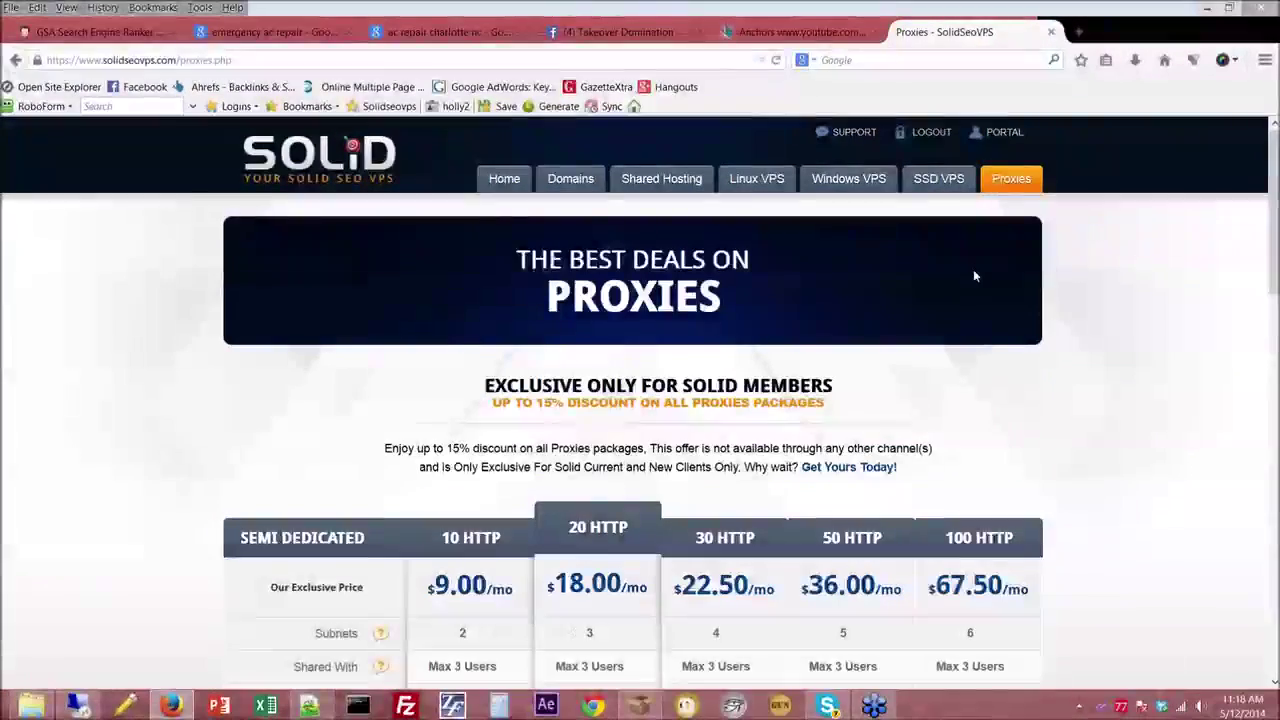
# Go to buyproxies.org and view the order page for the 20 HTTP semi-dedicated proxies package, closing the tab when done.
pyautogui.click(681, 57)
pyautogui.write('buyproxies.org/')
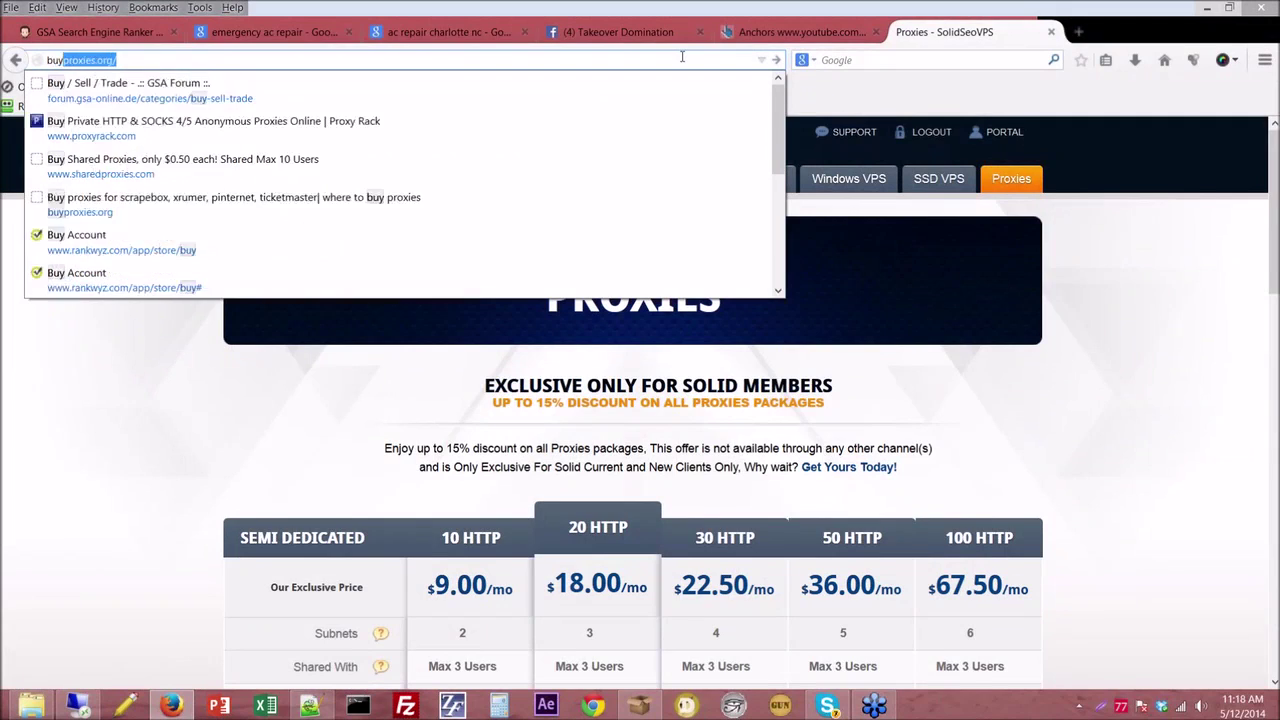
pyautogui.press('Return')
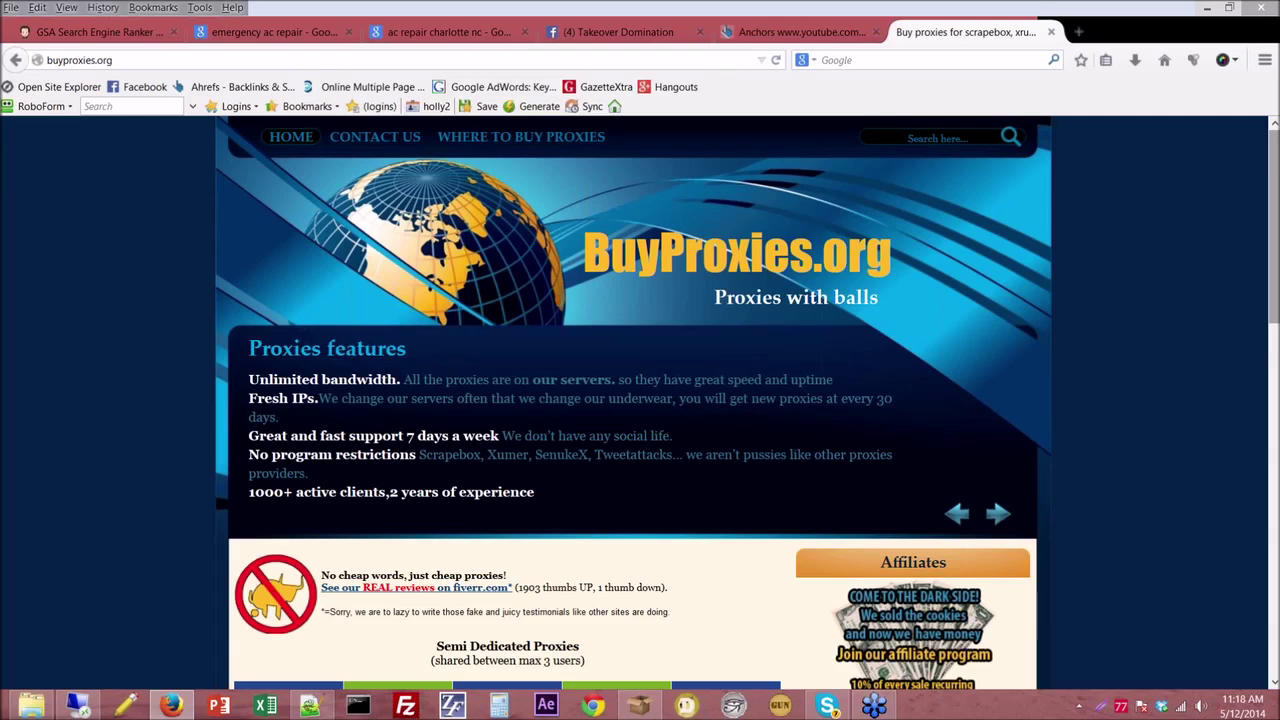
pyautogui.scroll(-5, 979, 152)
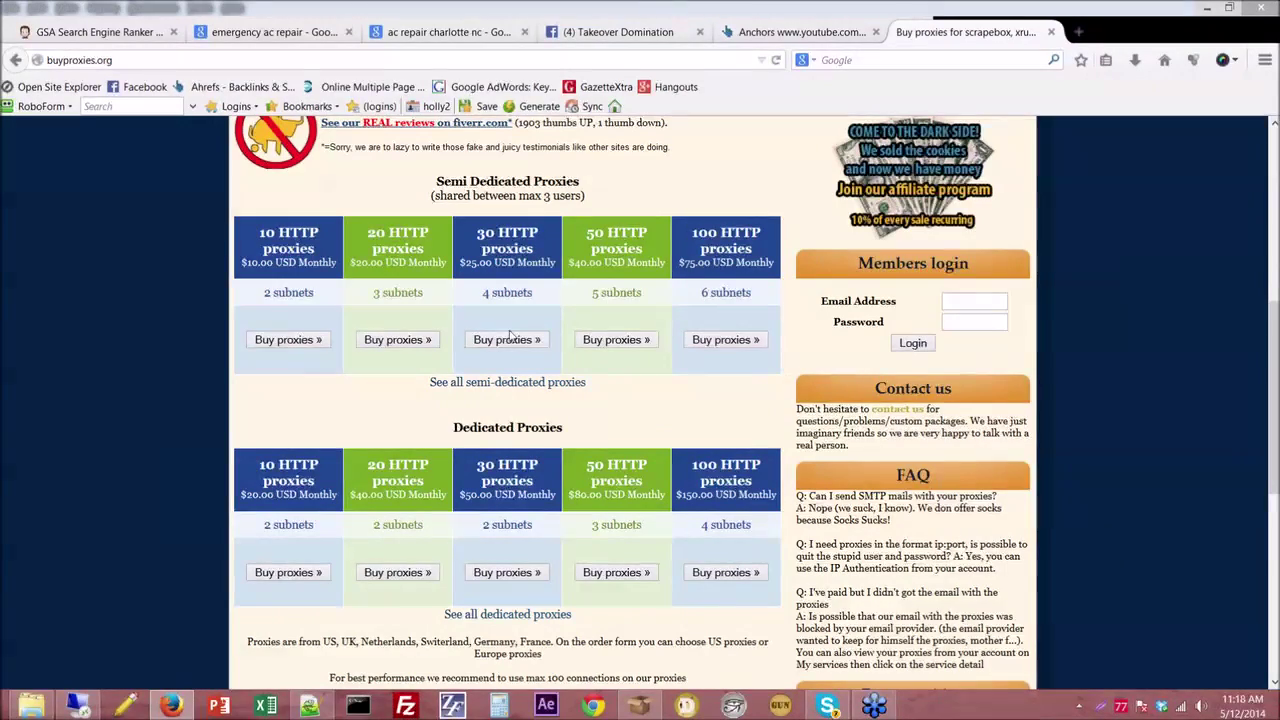
pyautogui.click(399, 340)
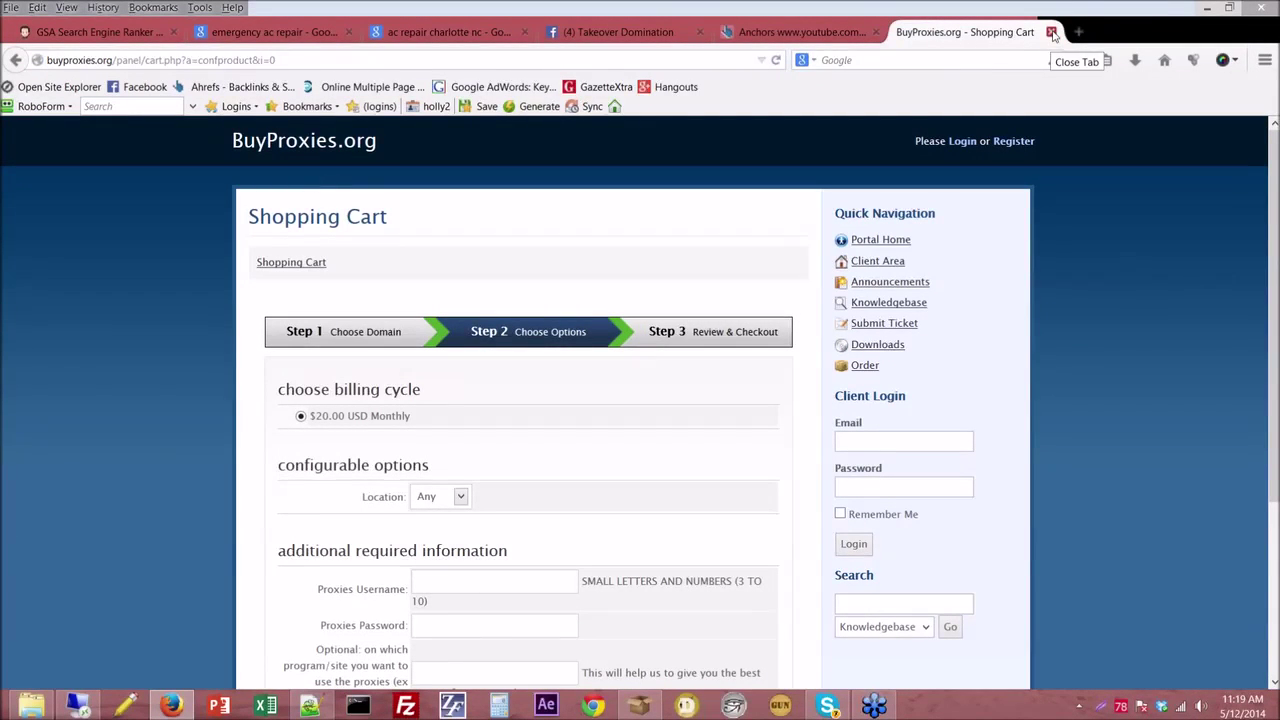
pyautogui.click(1051, 34)
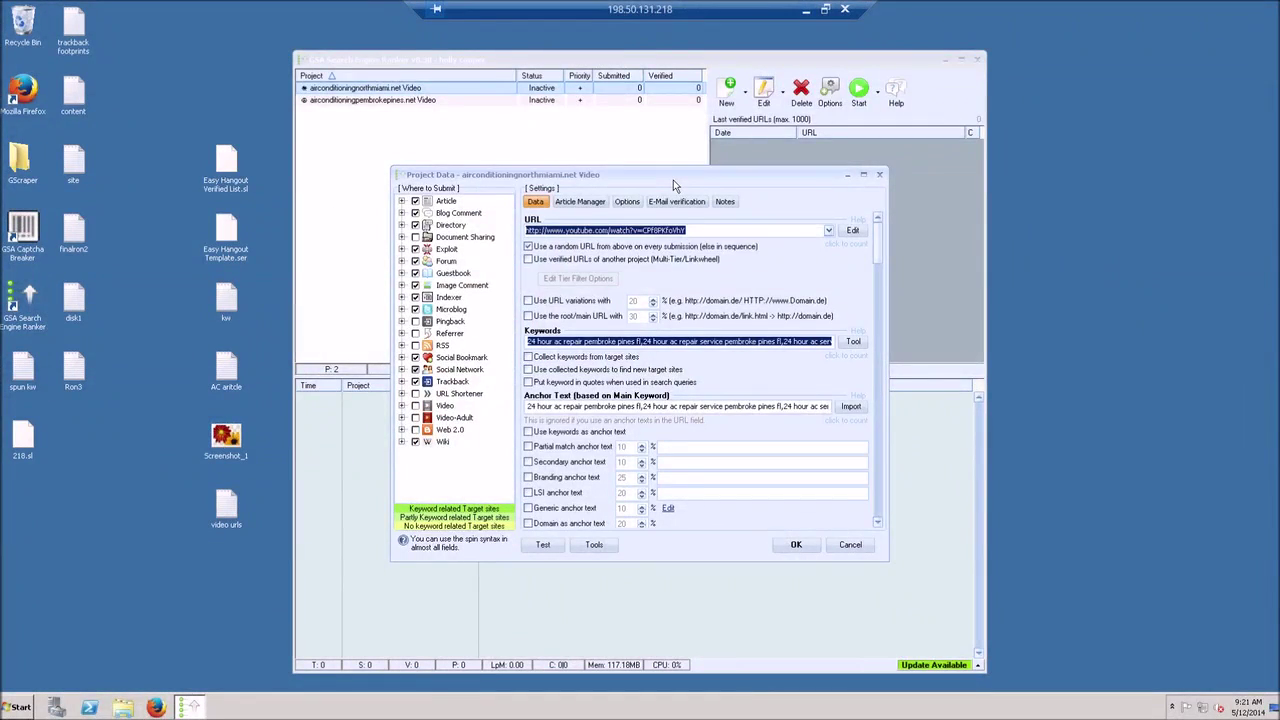
# Review the Data settings of the airconditioningnorthmiami.net Video project down to the description, cancel the dialog and minimize the remote desktop session.
pyautogui.click(879, 523)
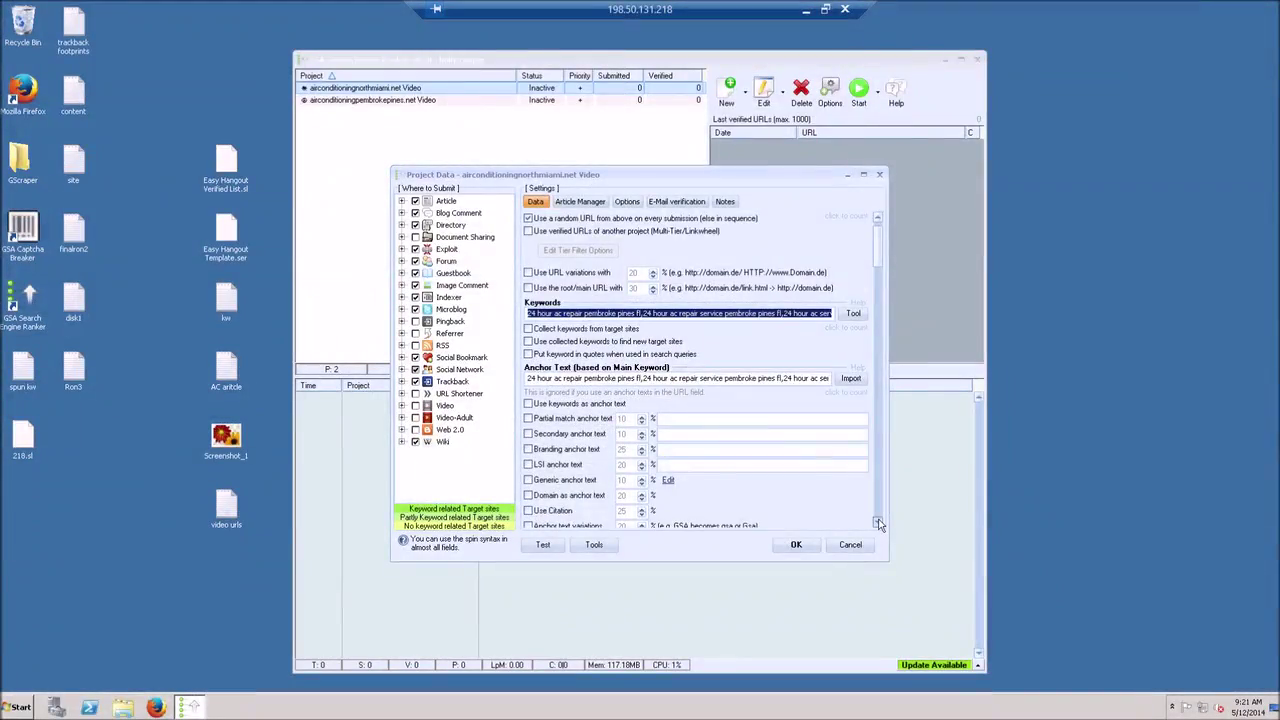
pyautogui.click(879, 523)
pyautogui.click(879, 523)
pyautogui.click(879, 523)
pyautogui.click(879, 523)
pyautogui.click(879, 523)
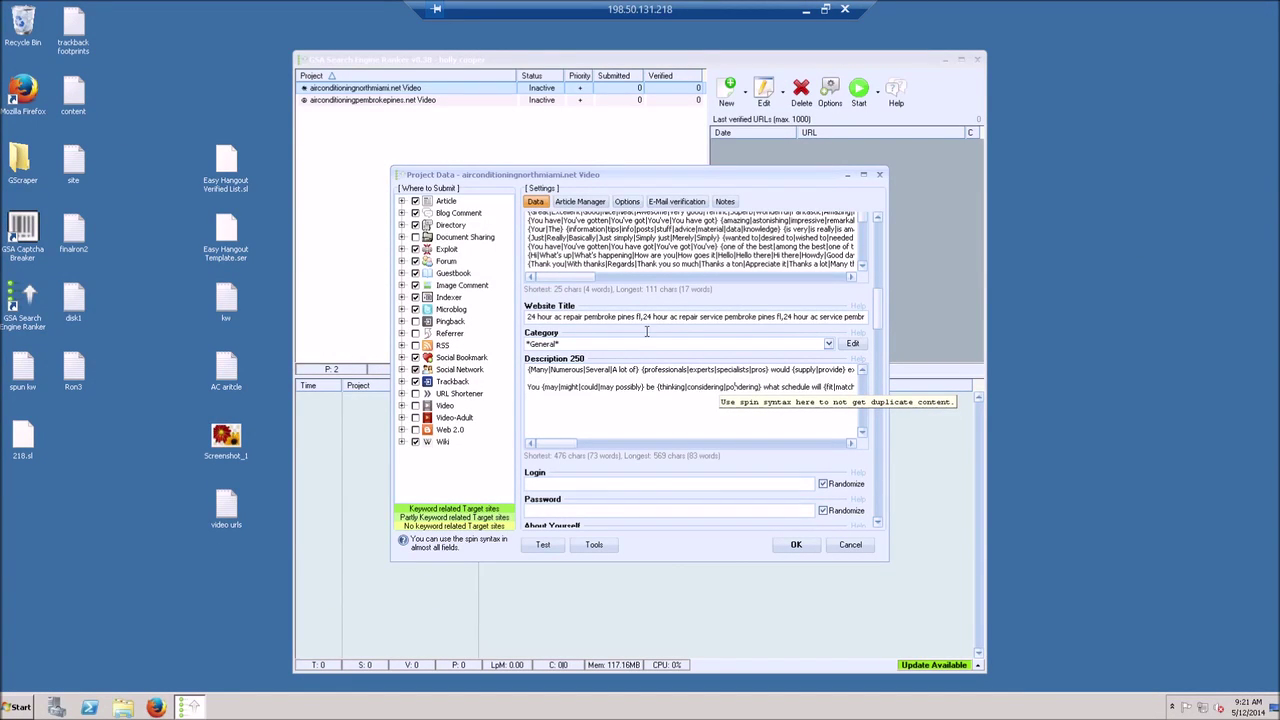
pyautogui.click(848, 545)
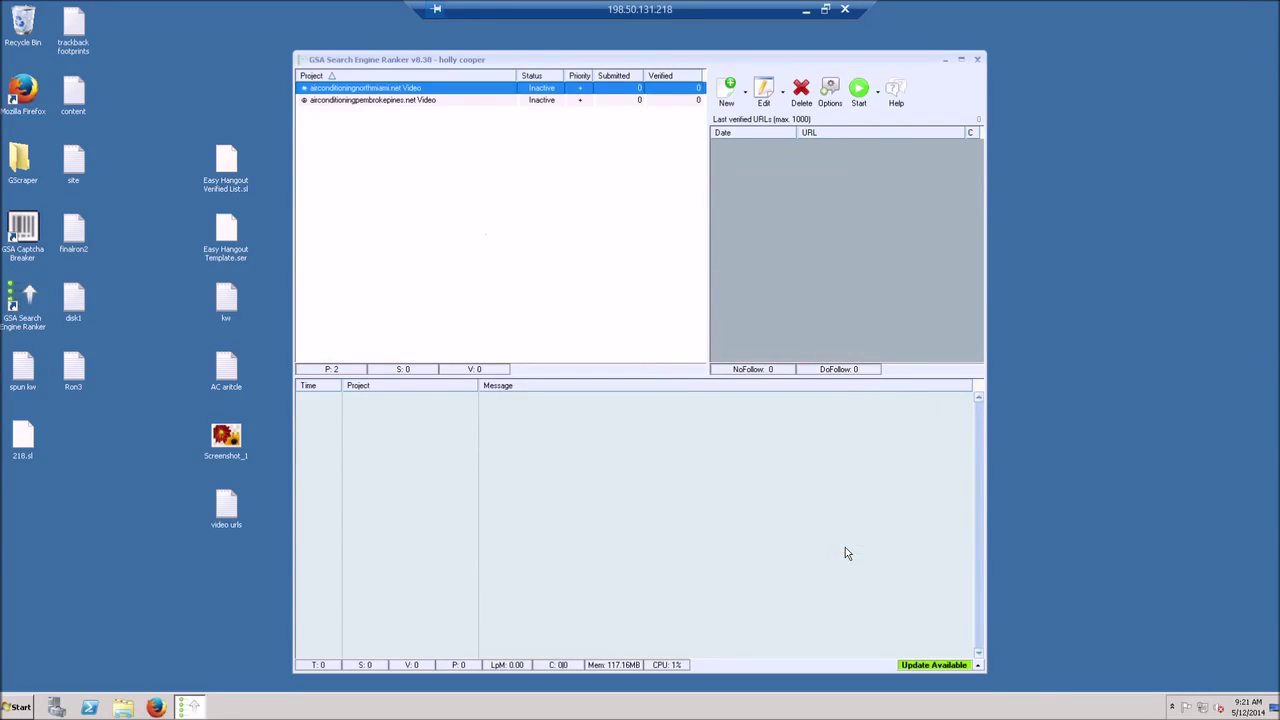
pyautogui.click(806, 11)
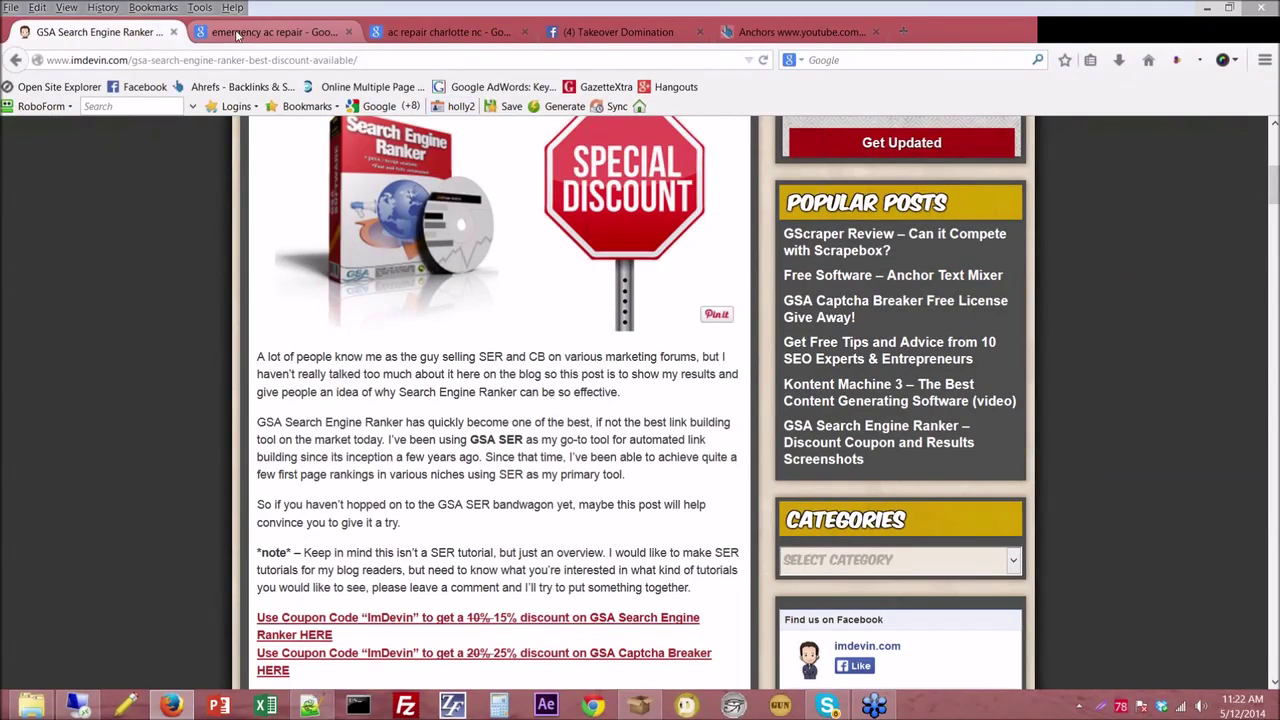
# Close the browser tabs for the imdevin.com article, the YouTube anchors report and the "ac repair charlotte nc" search.
pyautogui.click(177, 33)
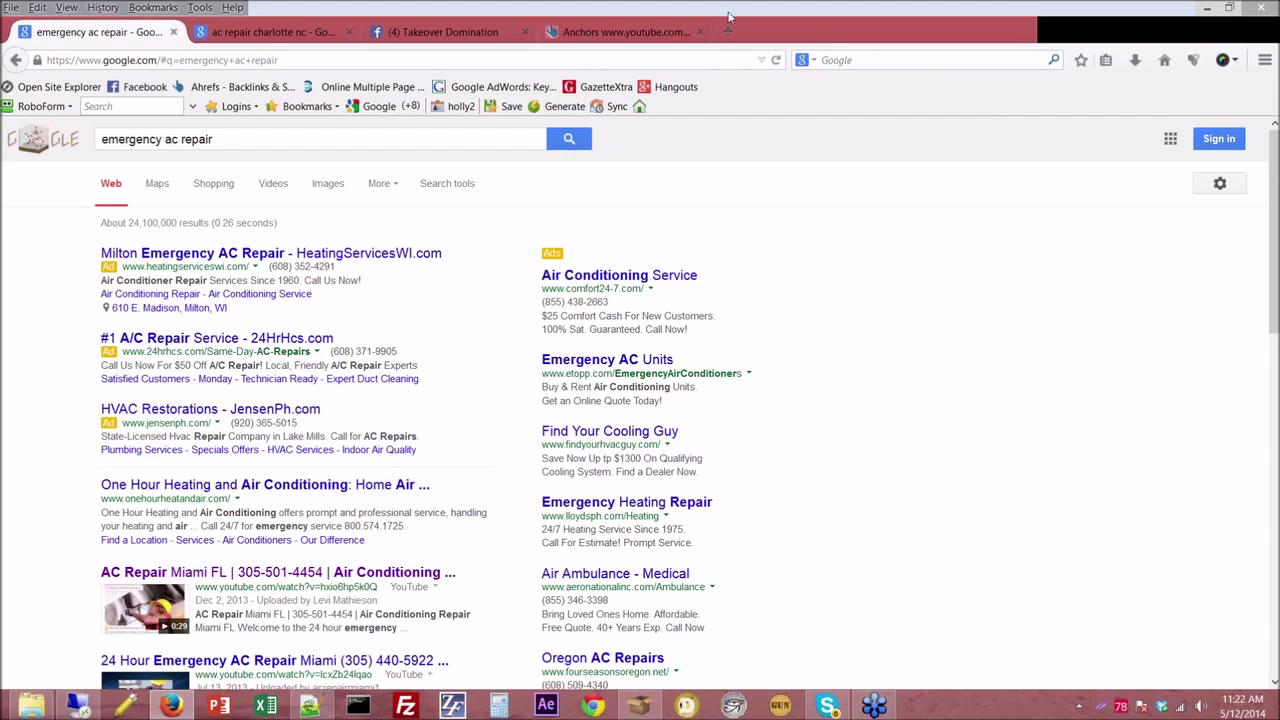
pyautogui.click(699, 32)
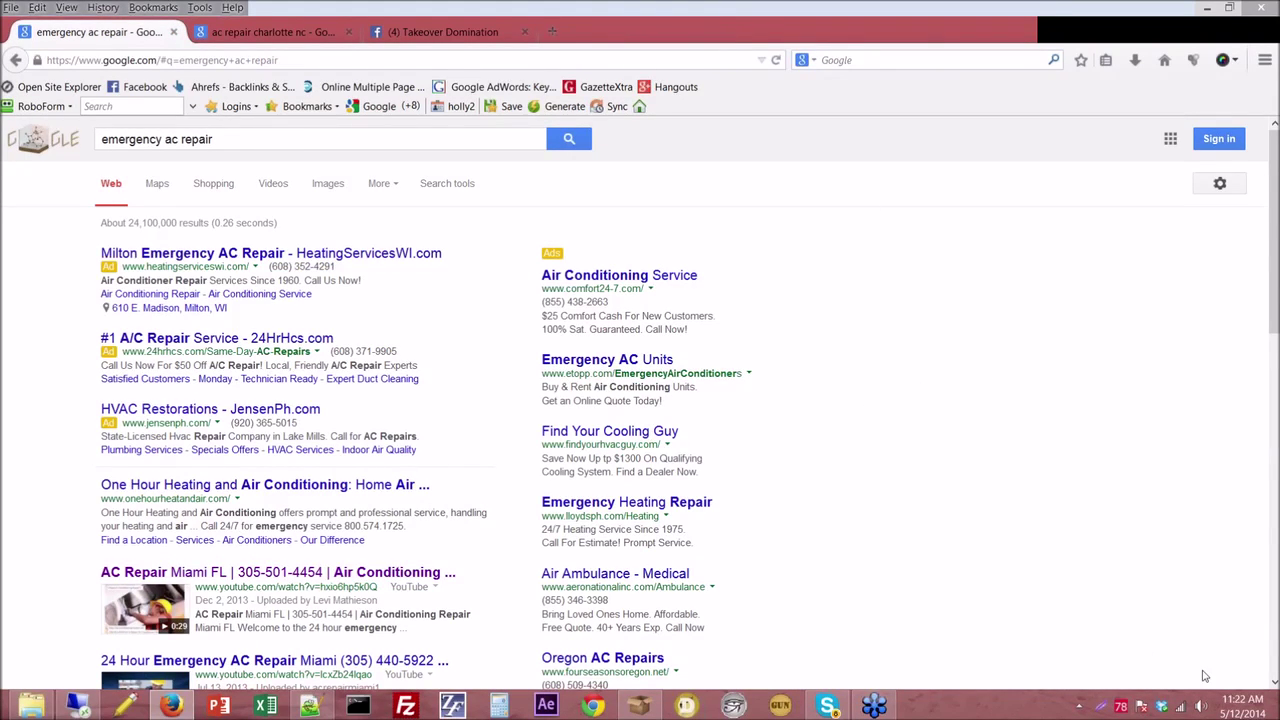
pyautogui.click(1121, 707)
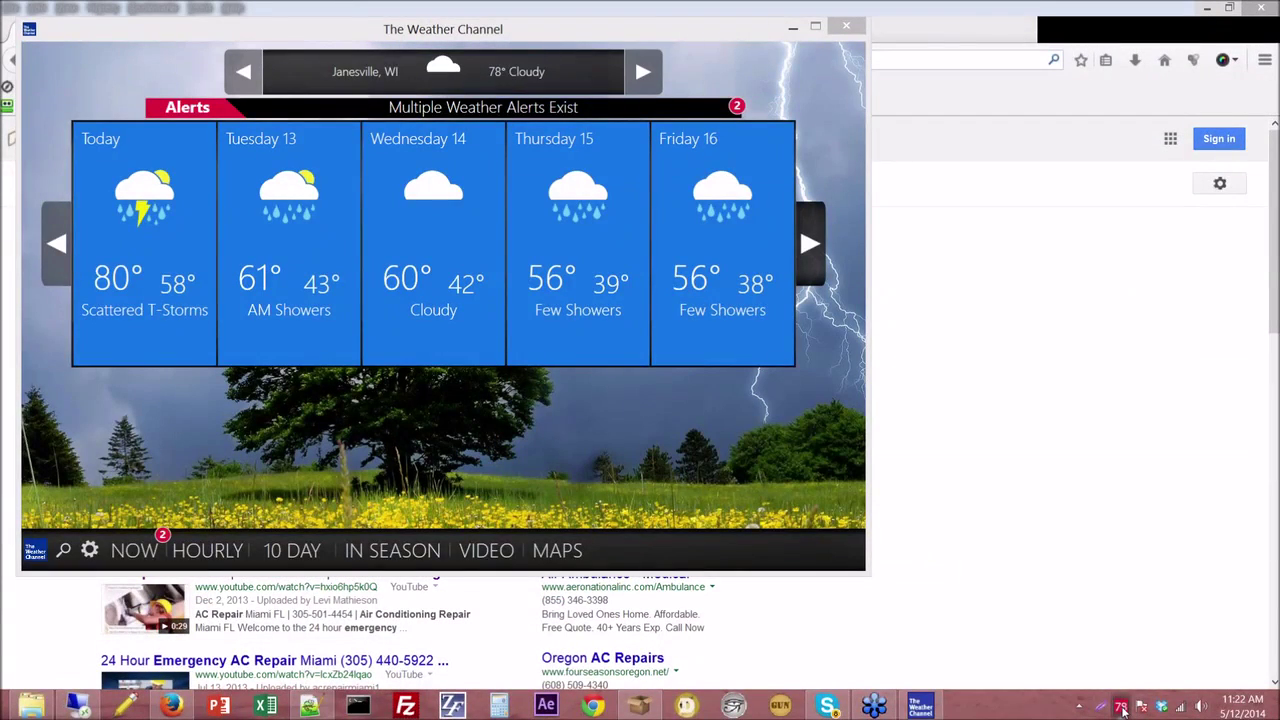
pyautogui.click(847, 27)
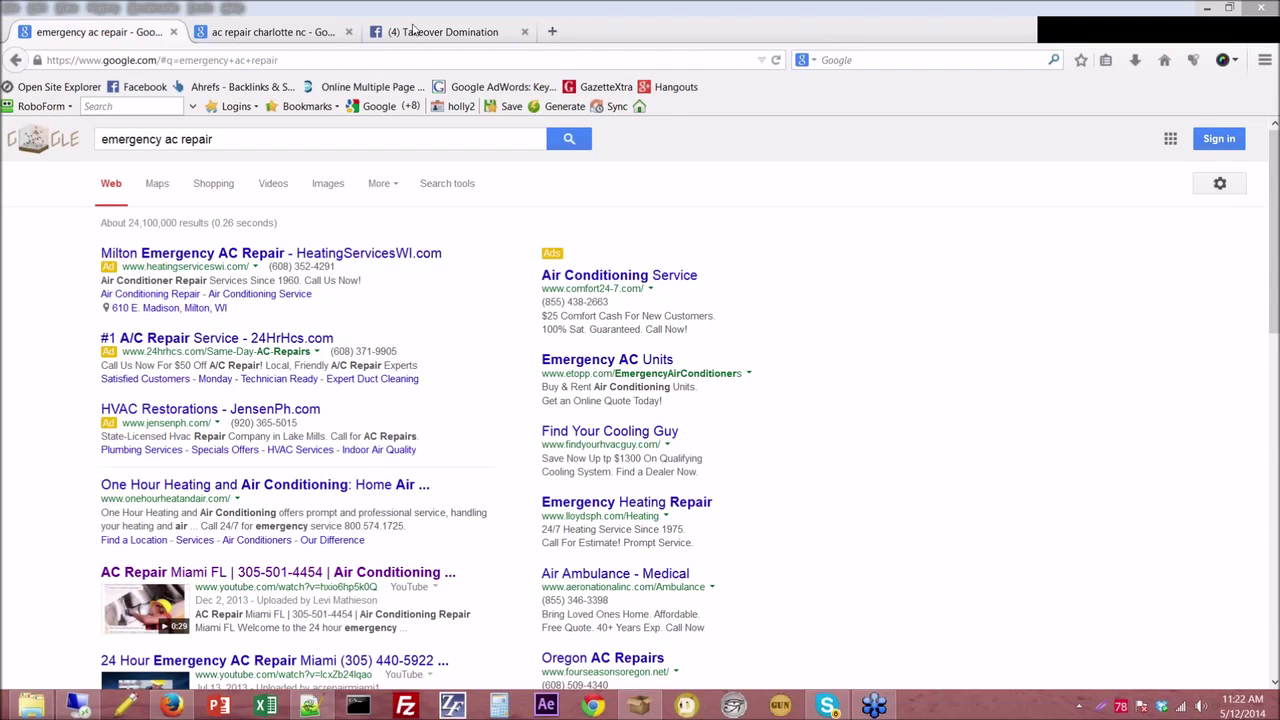
pyautogui.click(349, 32)
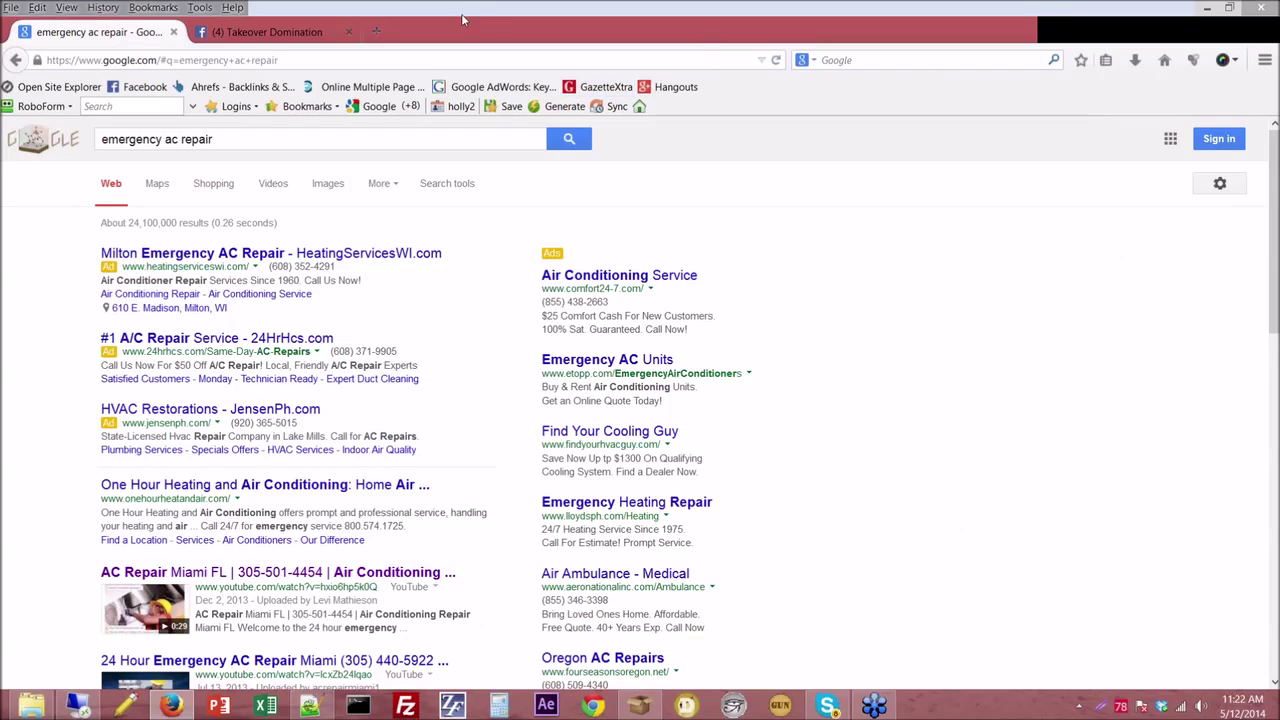
# Open easyhangoutblueprint.com/members in a new browser tab and show its Downloads list.
pyautogui.click(378, 32)
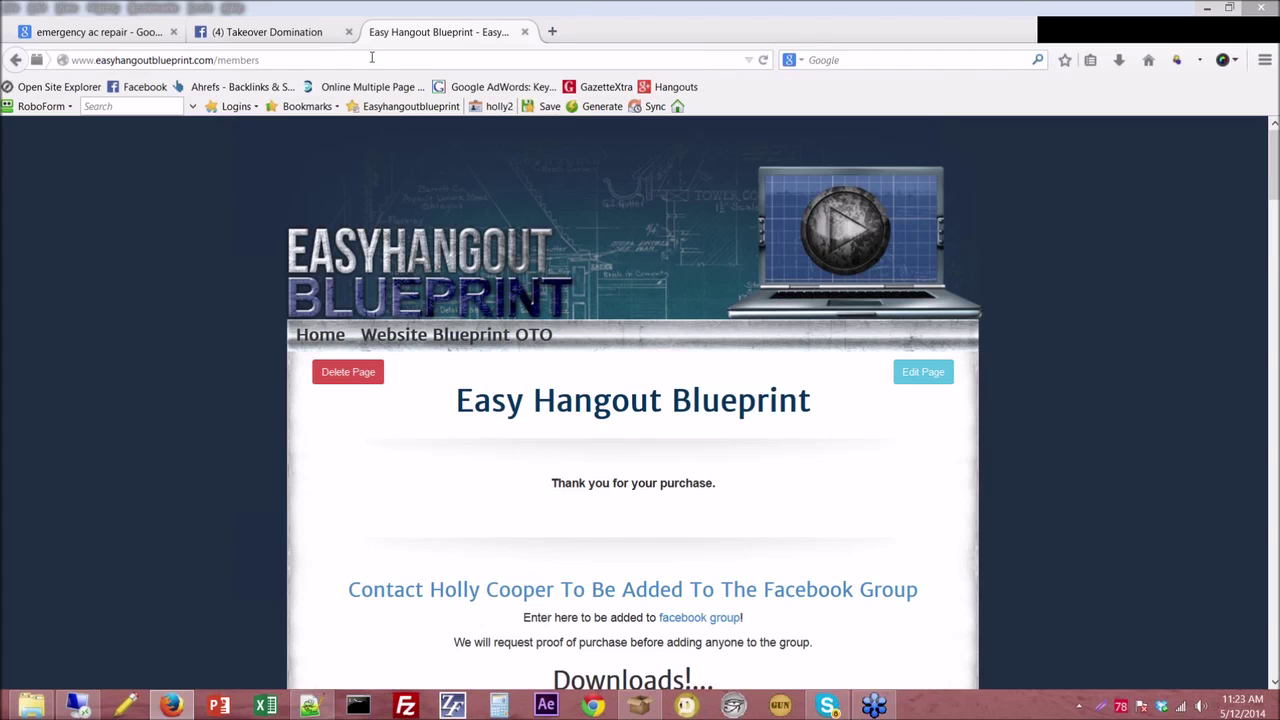
pyautogui.scroll(-3, 633, 400)
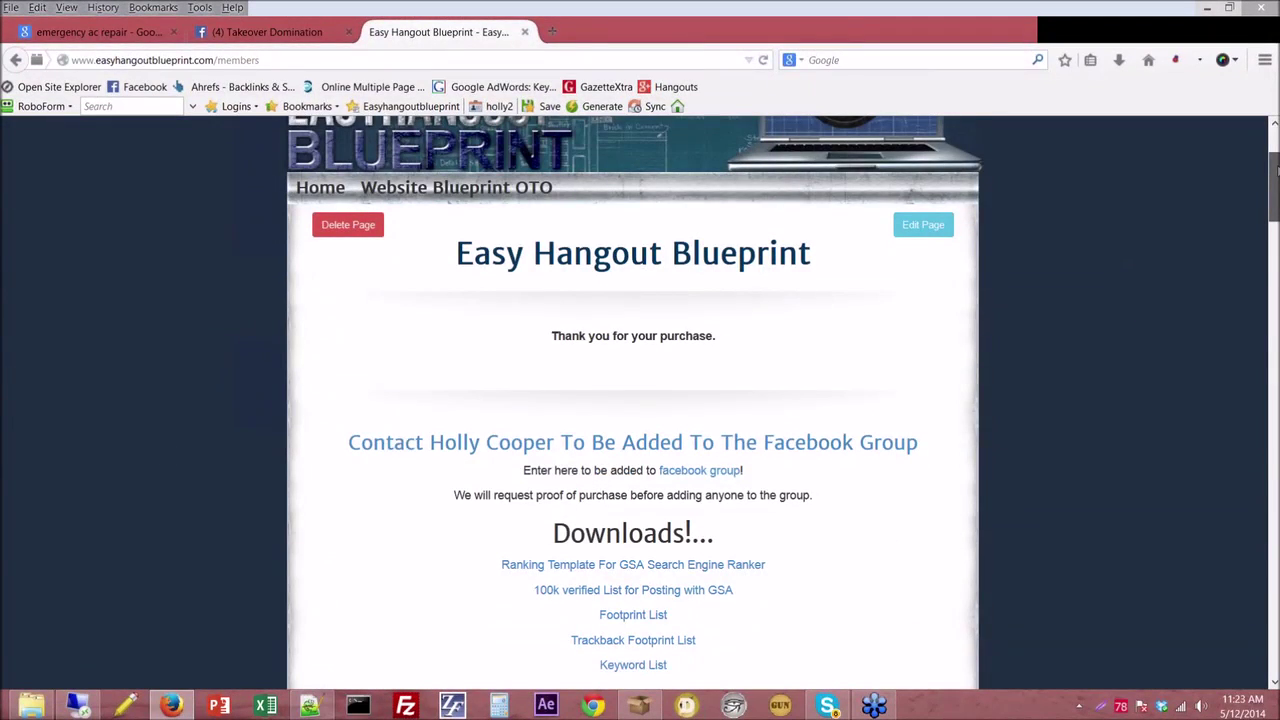
pyautogui.scroll(-4, 904, 296)
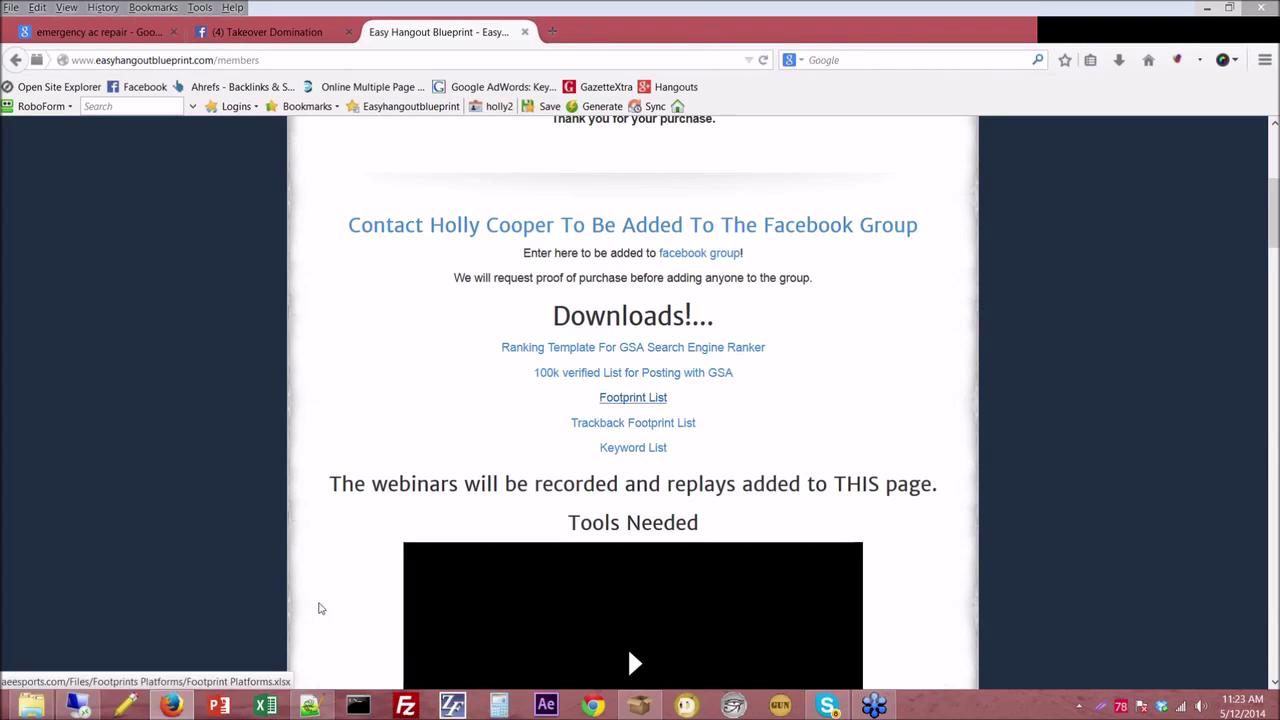
# Switch to File Explorer and open the Keywords folder inside Dropbox.
pyautogui.click(50, 705)
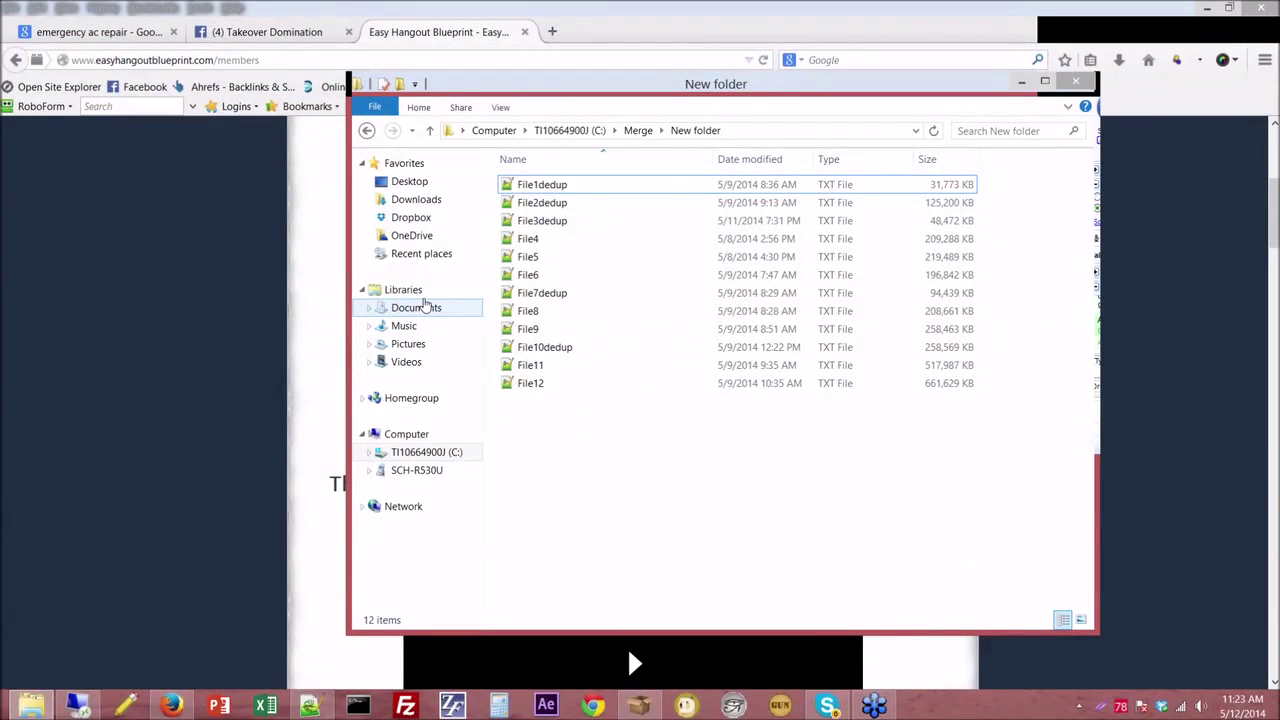
pyautogui.click(425, 202)
pyautogui.click(420, 219)
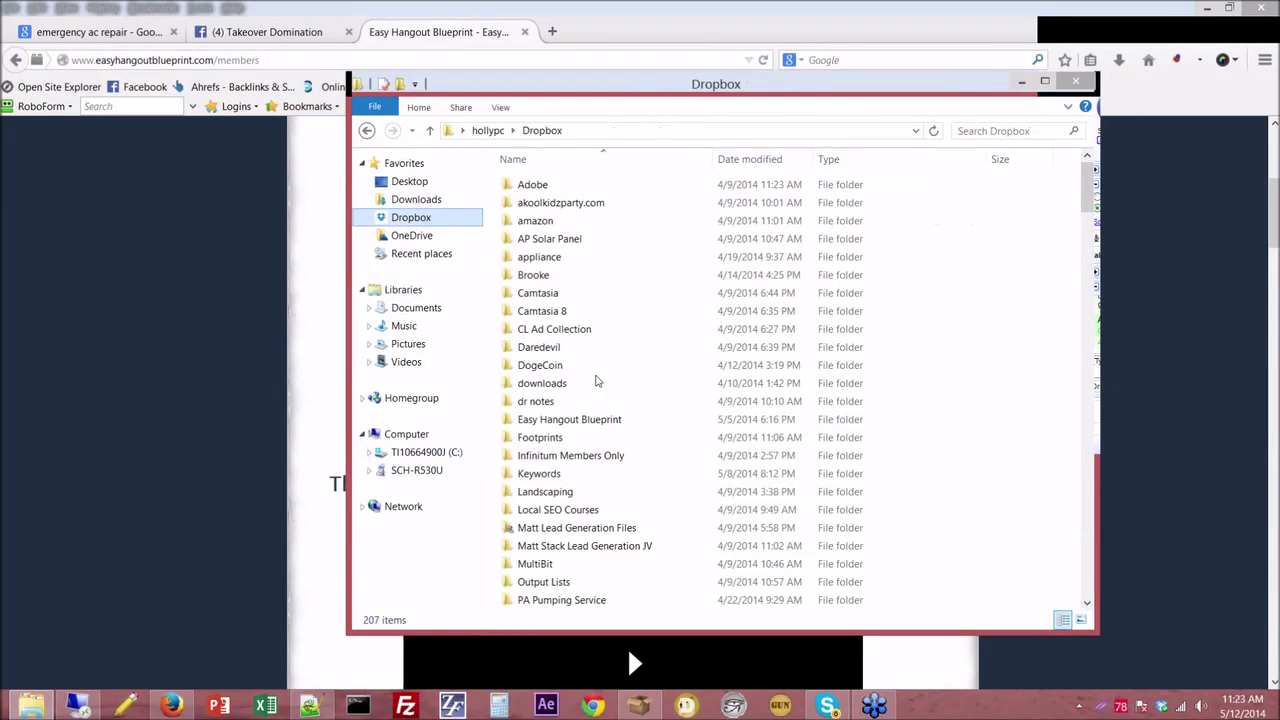
pyautogui.doubleClick(555, 473)
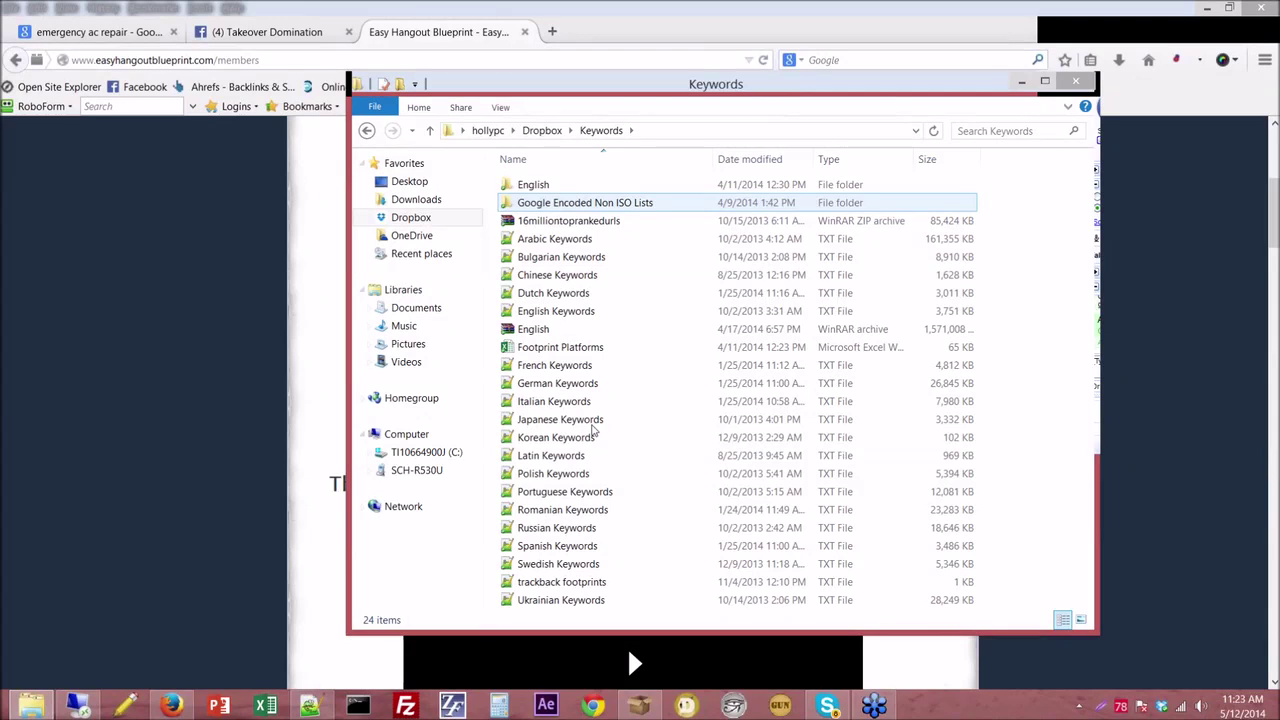
# Look over the keyword lists by language and select the Footprint Platforms workbook before minimizing the folder window.
pyautogui.press('d')
pyautogui.press('r')
pyautogui.press('j')
pyautogui.press('l')
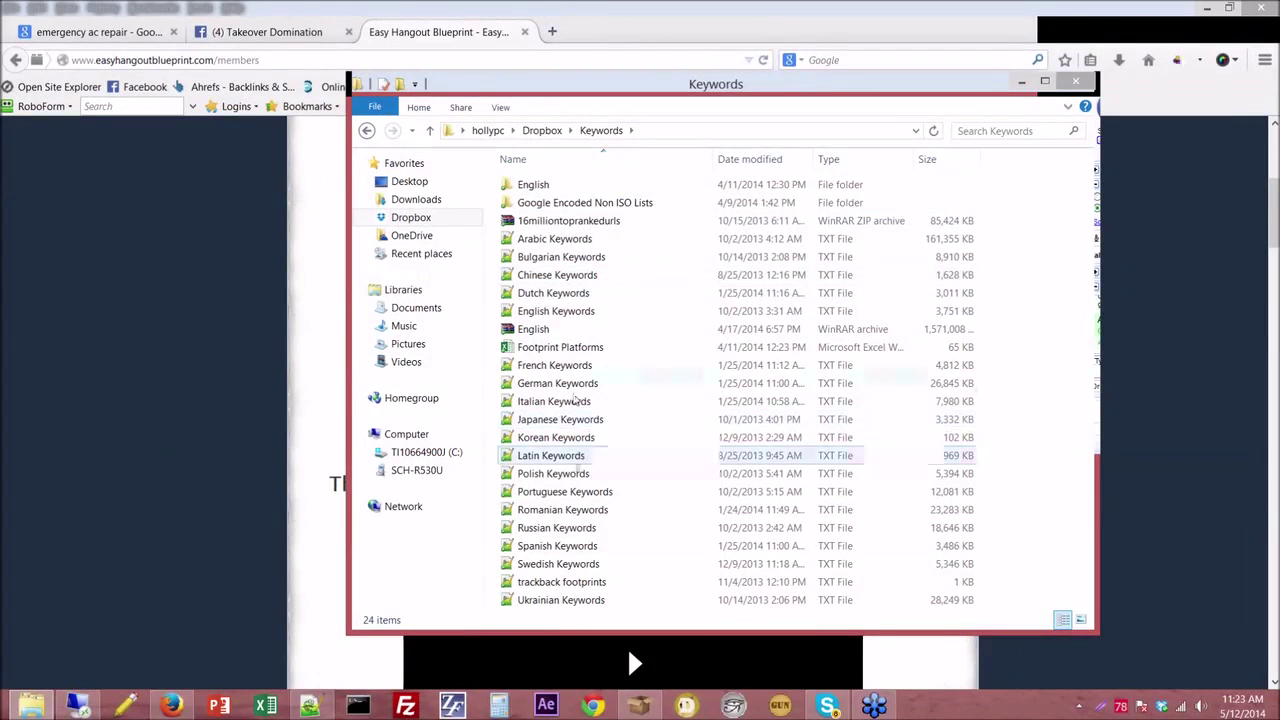
pyautogui.click(585, 240)
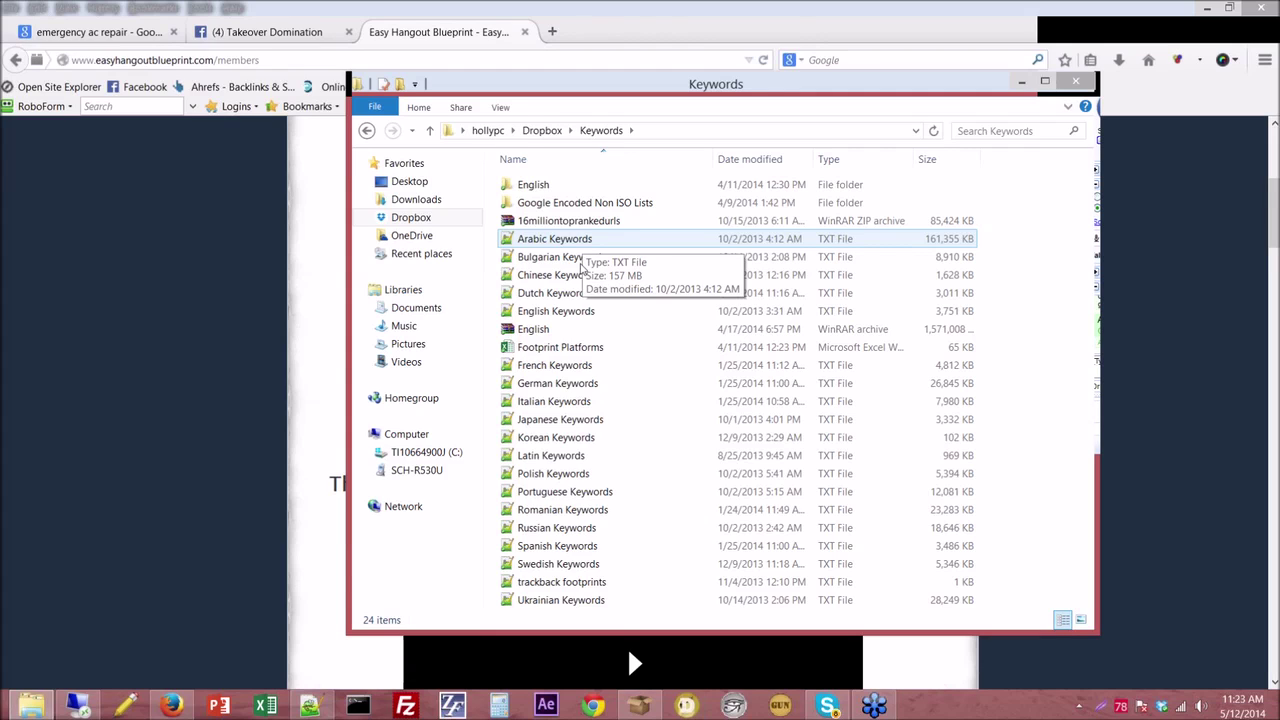
pyautogui.press('Down')
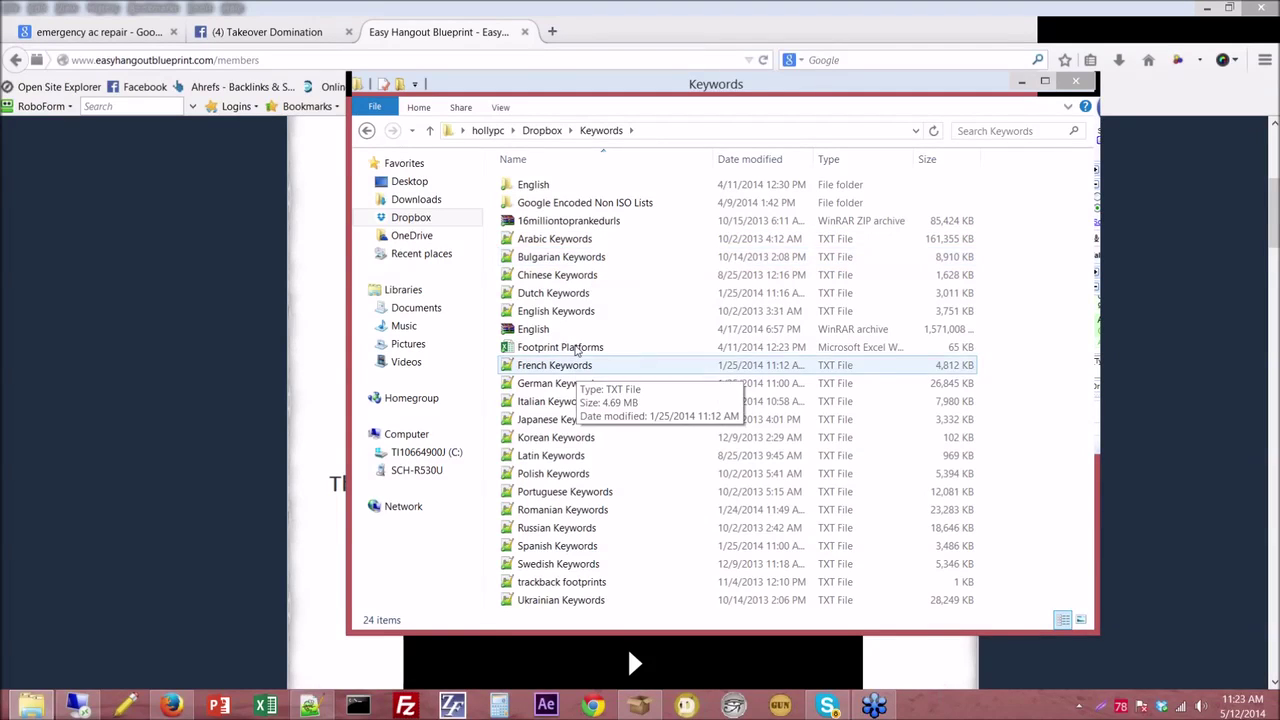
pyautogui.click(560, 347)
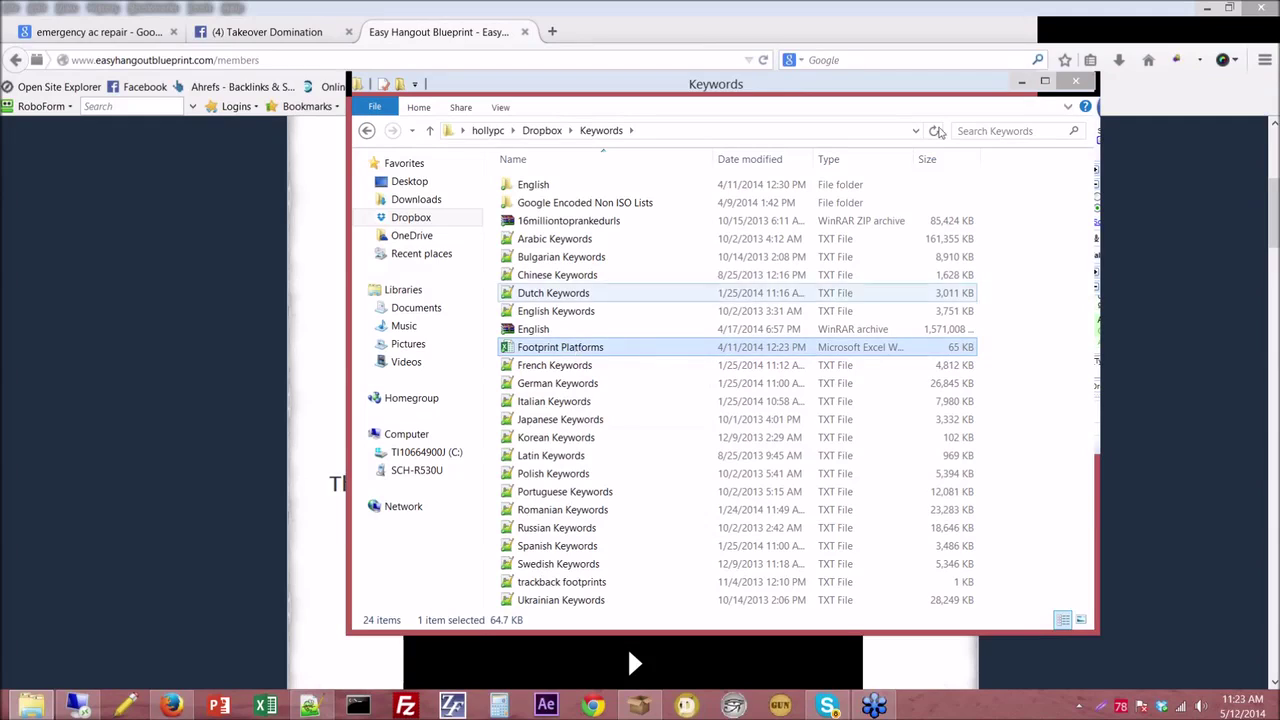
pyautogui.click(1021, 82)
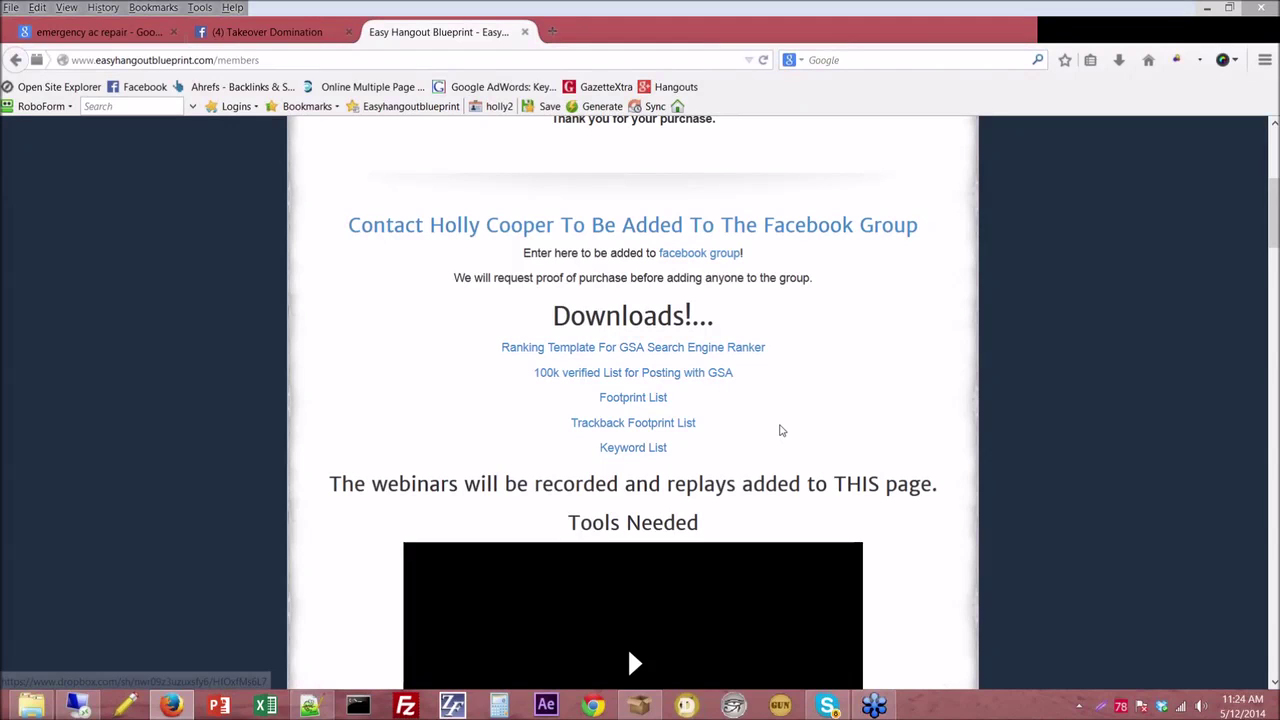
# Look through the training videos on the members page and open the Website Blueprint OTO page.
pyautogui.scroll(-1, 781, 430)
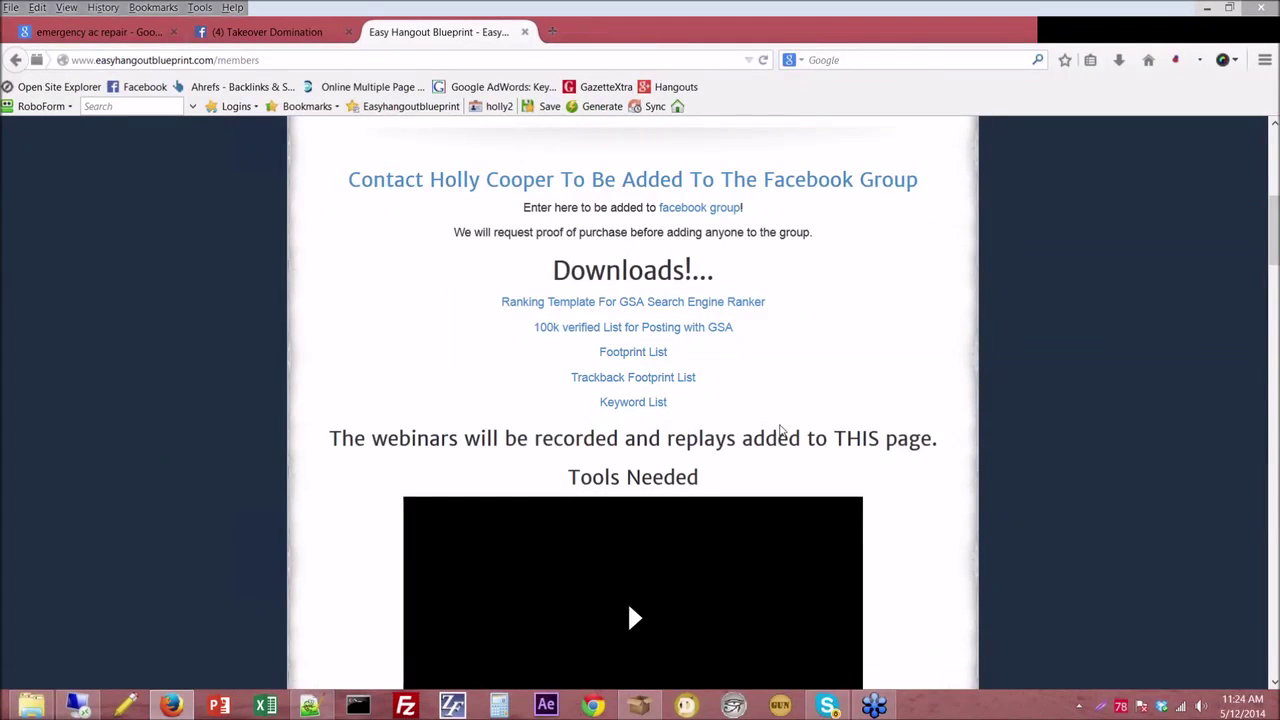
pyautogui.scroll(-5, 781, 430)
pyautogui.scroll(-1, 781, 430)
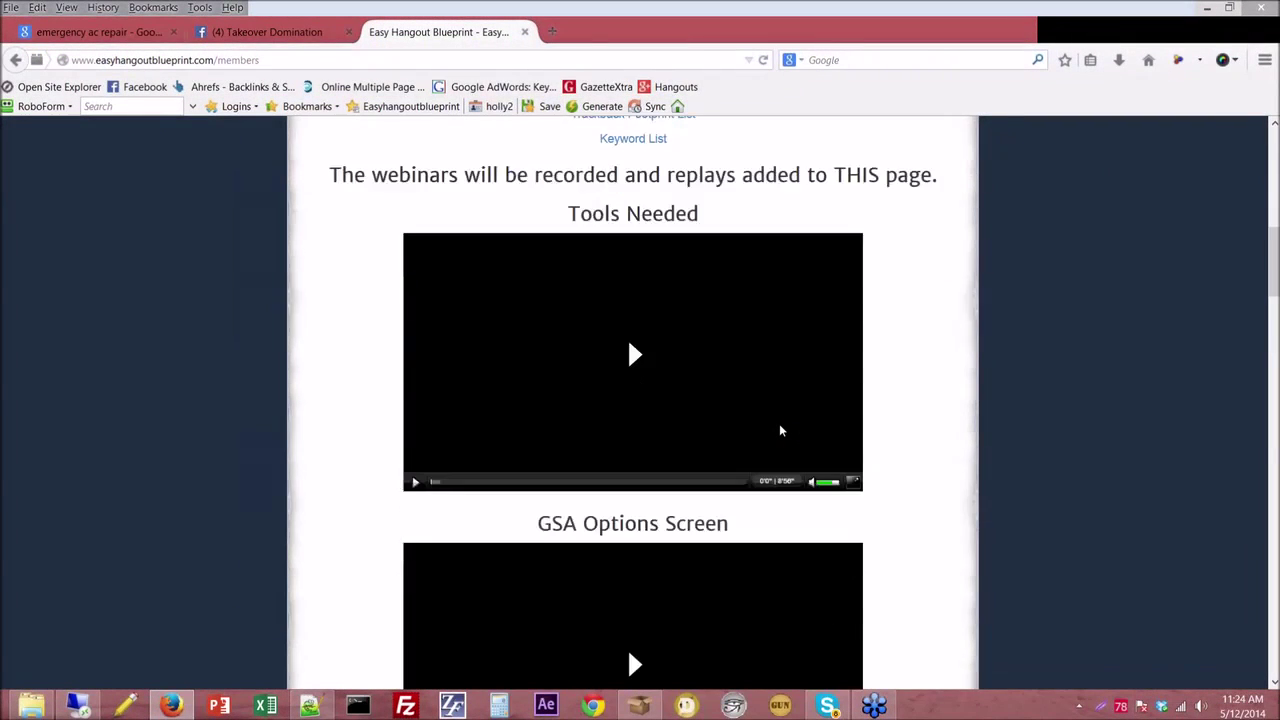
pyautogui.scroll(-3, 781, 430)
pyautogui.moveTo(1272, 290); pyautogui.dragTo(1273, 128)
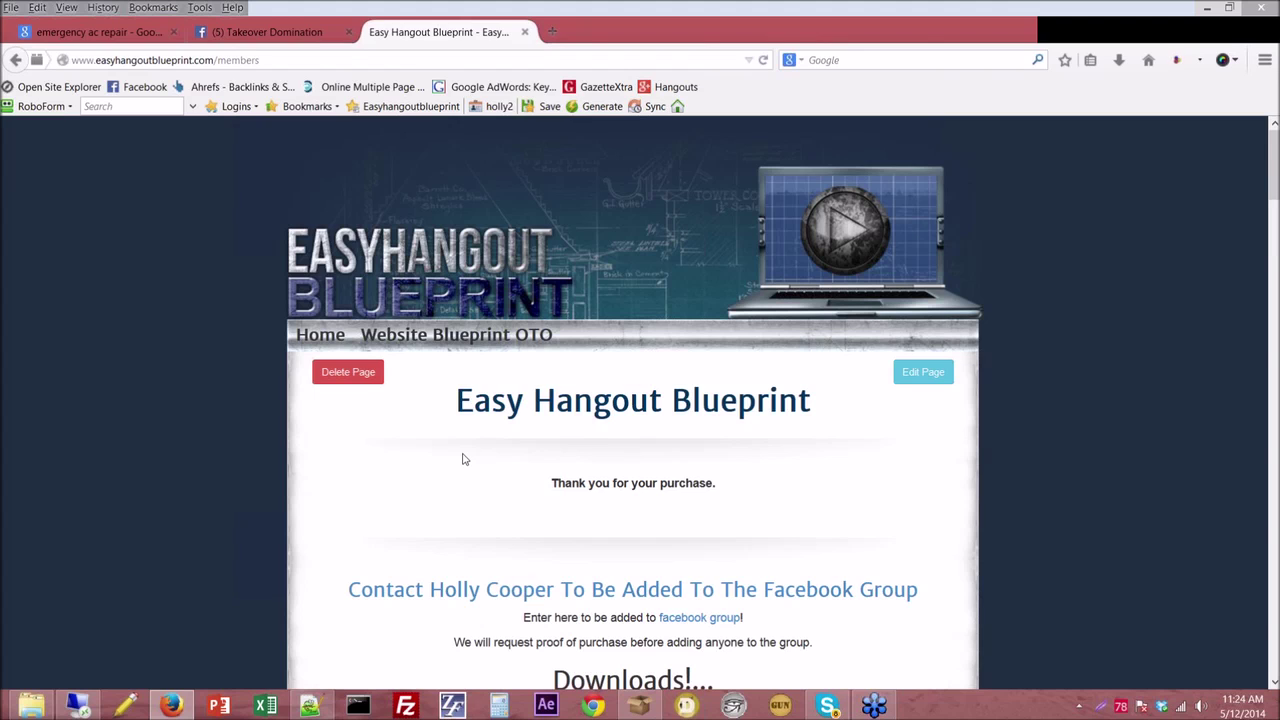
pyautogui.click(478, 337)
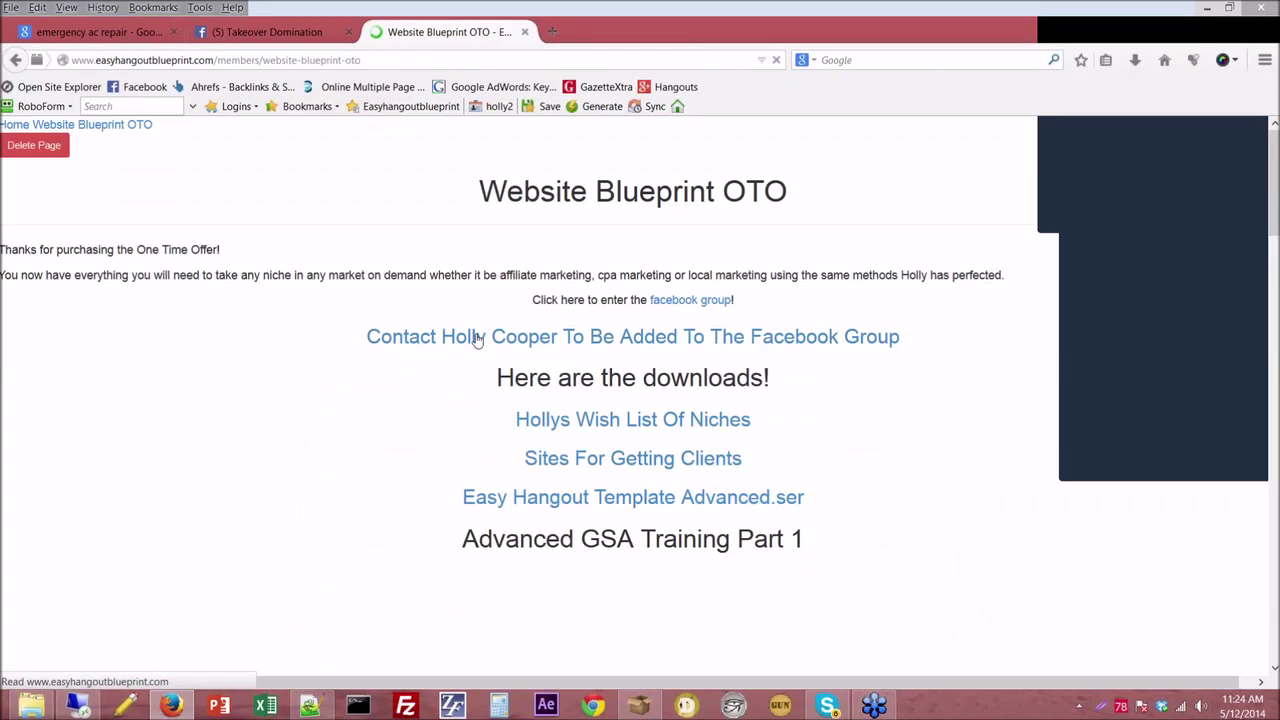